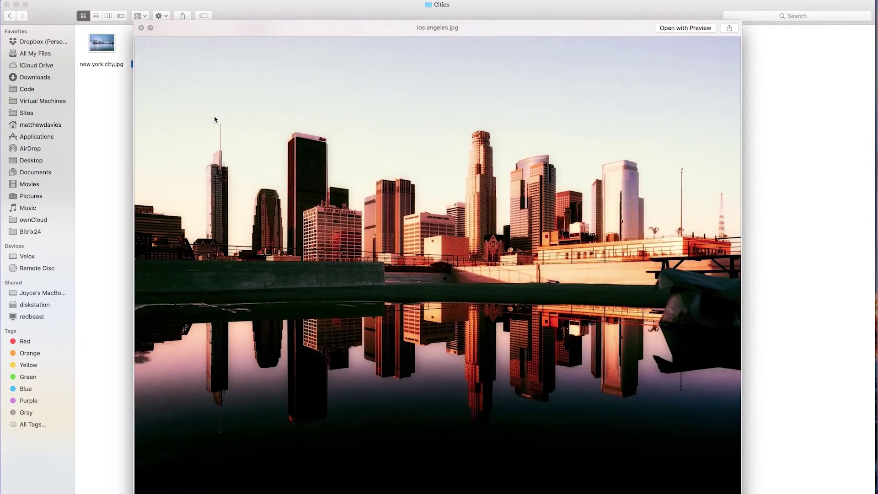
Quick Look the New York City and Los Angeles photos in Cities, then bring up Pexels in Chrome
key("space")
key("Right")
key("space")
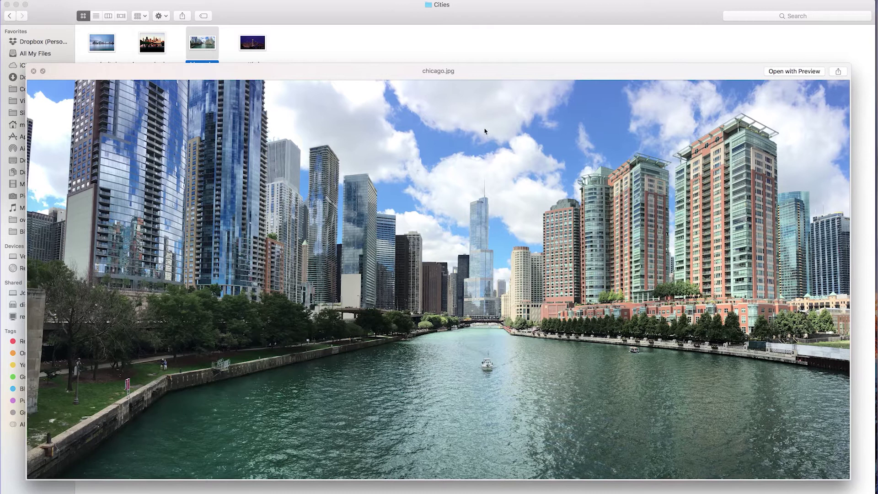
key("space")
mouse_move(873, 108)
left_click(862, 144)
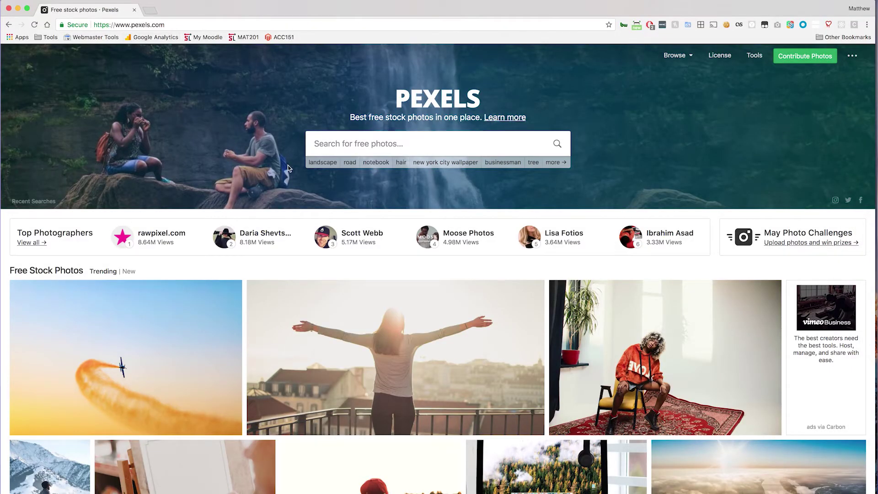
scroll(331, 258, "down", 5)
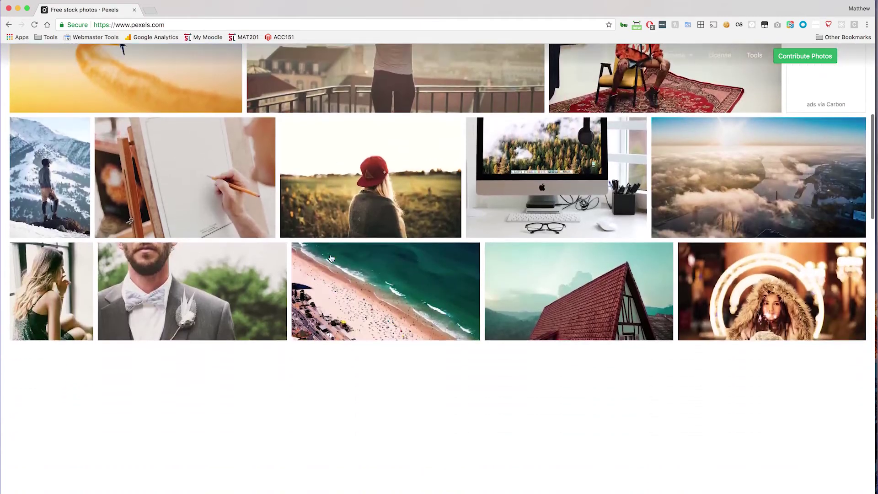
scroll(331, 257, "down", 8)
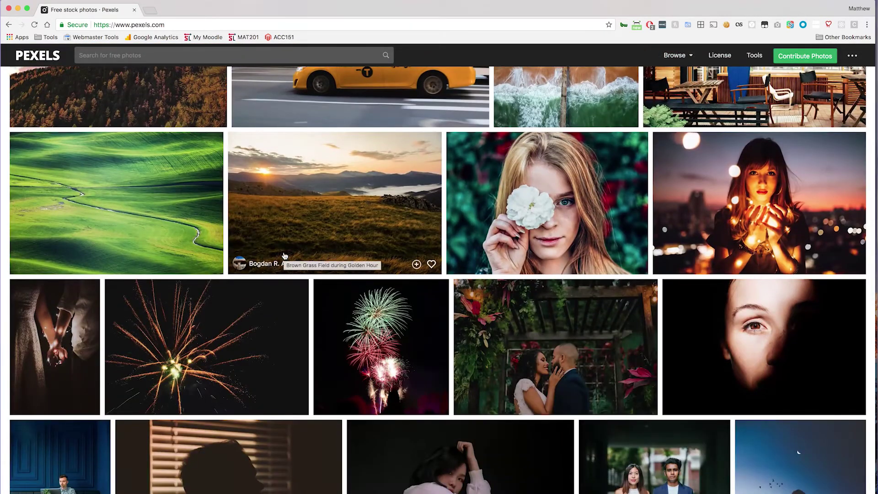
scroll(284, 255, "up", 15)
key("super+Tab")
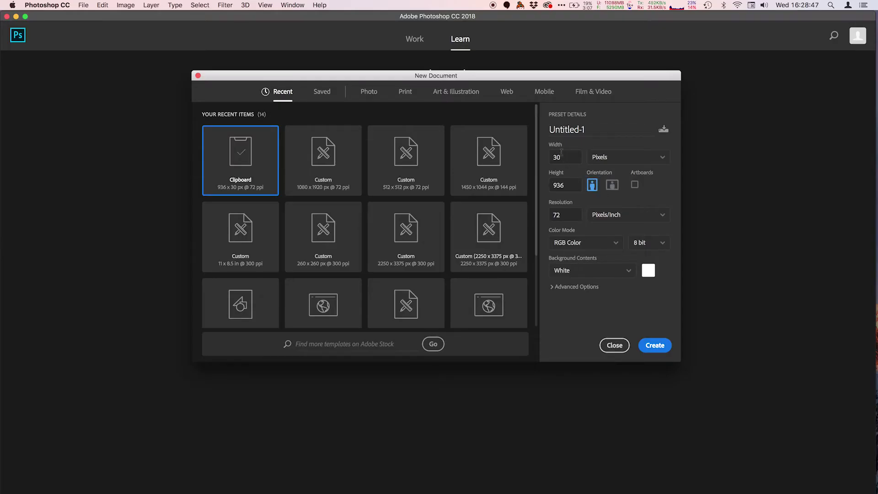
Create a new 1920 × 1080 pixel document
double_click(561, 155)
type("1920")
double_click(568, 185)
type("10")
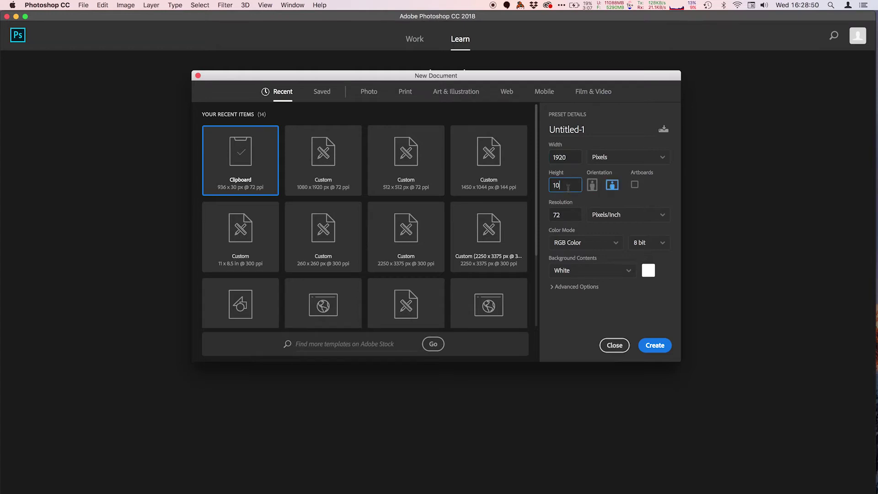
type("80")
left_click(655, 345)
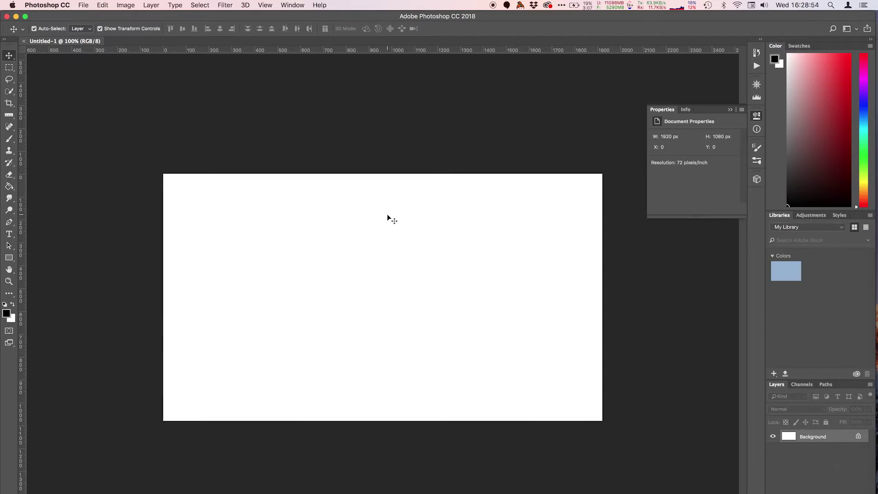
Place new york city.jpg from Finder onto the canvas as a layer and nudge it into position
key("super+Tab")
key("super+Tab")
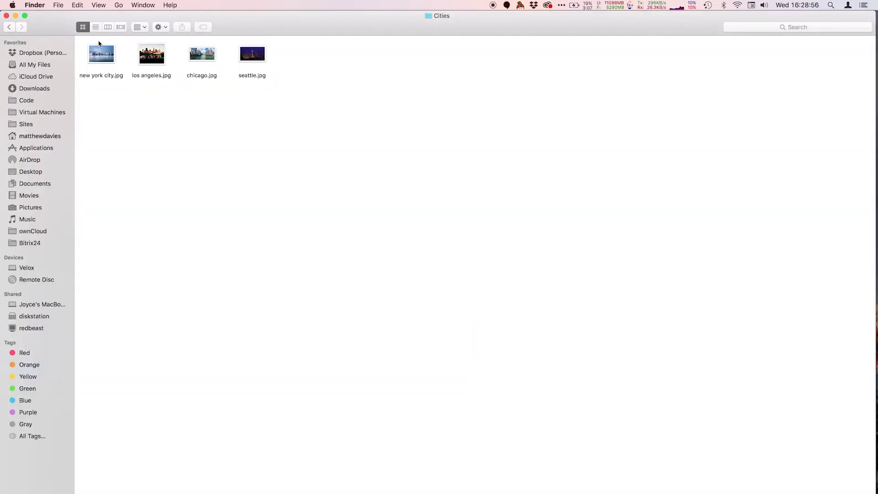
left_click_drag(102, 55, 313, 269)
key("super+Tab")
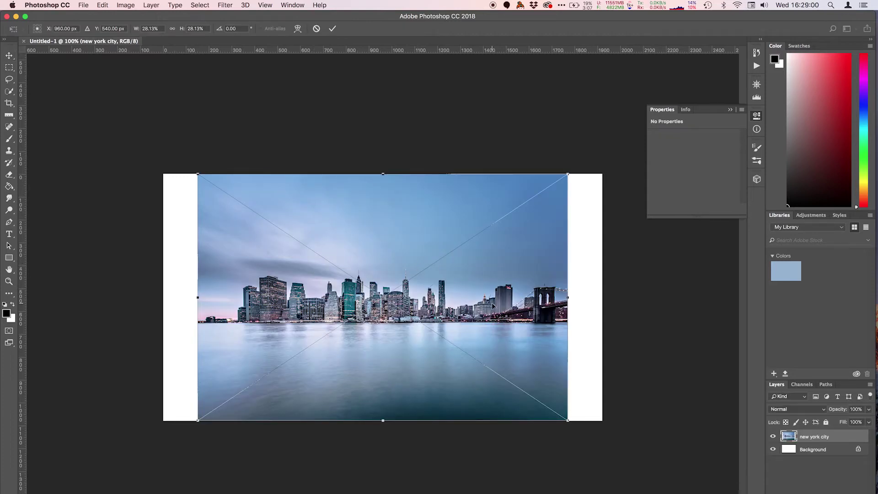
key("Return")
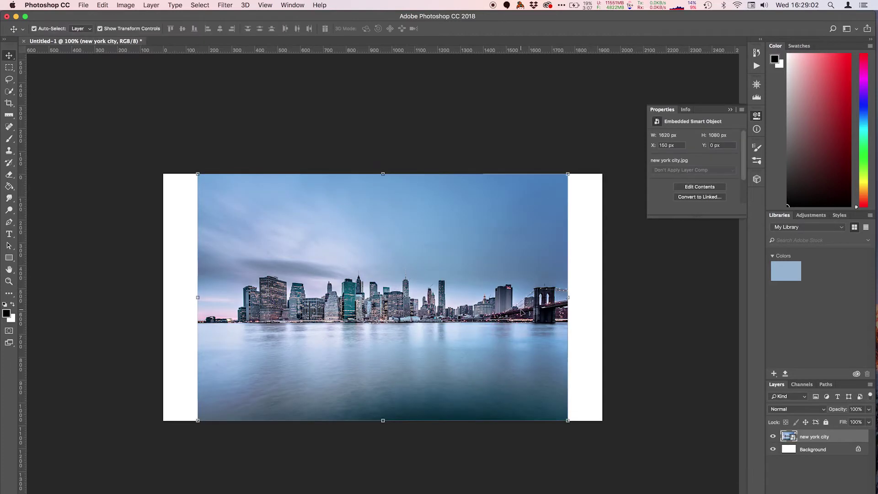
mouse_move(363, 261)
left_mouse_down()
mouse_move(342, 261)
mouse_move(375, 261)
mouse_move(363, 262)
left_mouse_up()
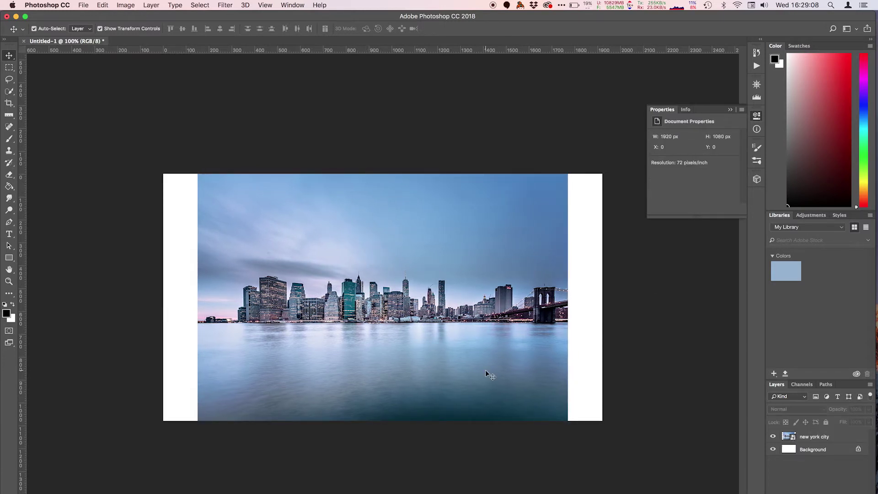
Add a 'New York City' text caption on the water below the skyline
key("t")
left_click(291, 387)
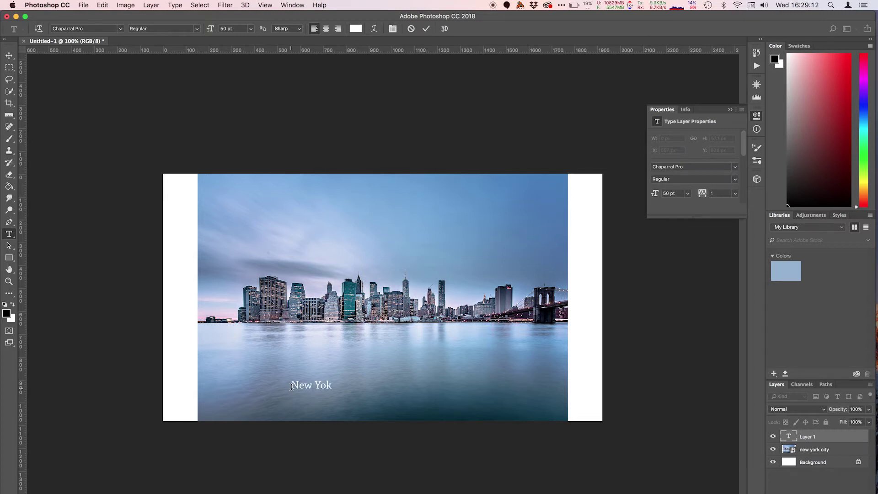
type("New York City")
left_click(9, 55)
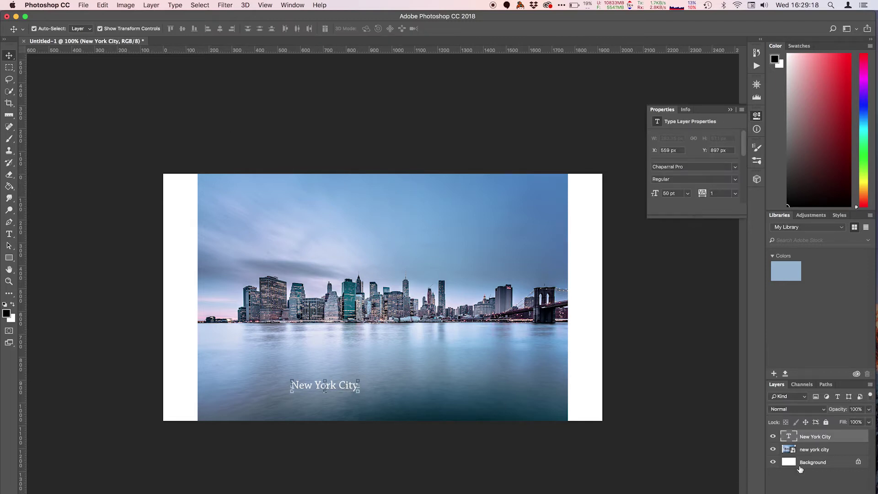
Delete the Background layer and centre the caption horizontally on the photo
left_click(836, 467)
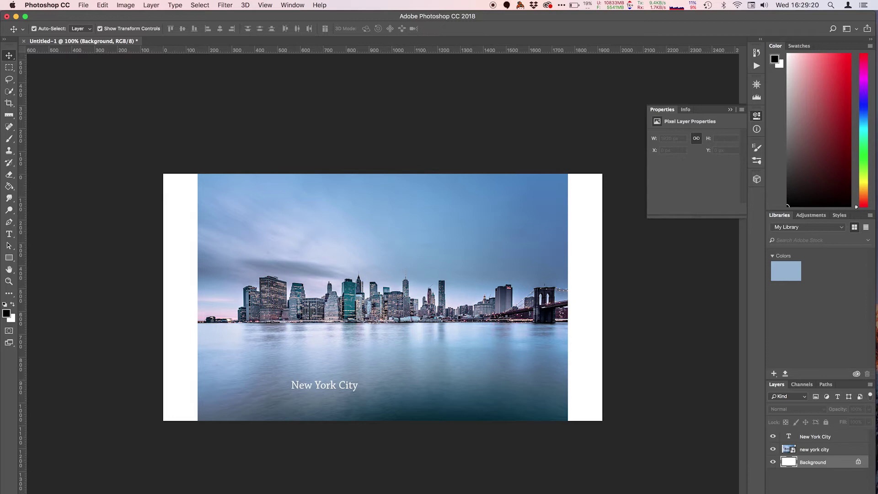
key("BackSpace")
left_click(506, 182)
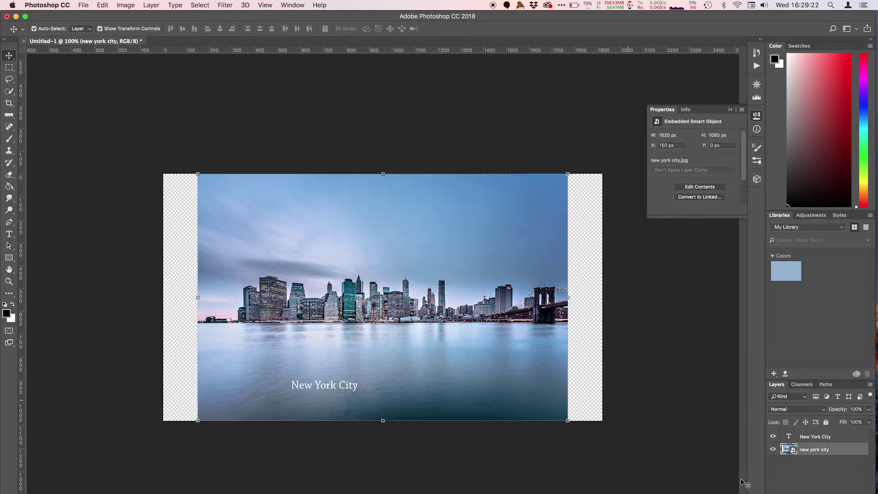
left_click(808, 438, "shift")
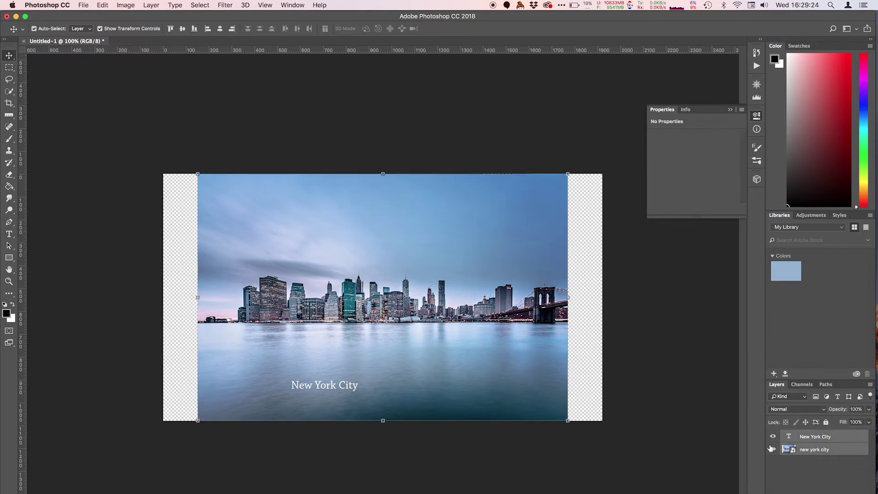
left_click(224, 29)
left_click(65, 95)
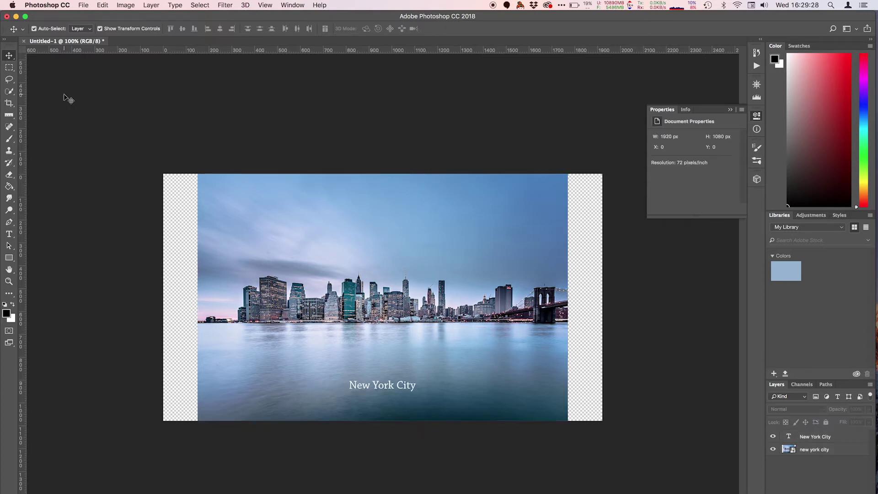
left_click(376, 388)
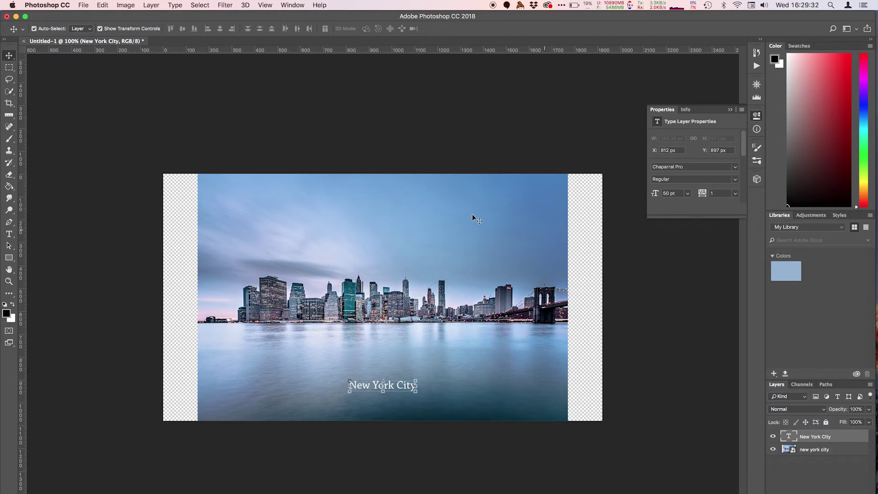
Save the document as cities.psd in Photoshop format
key("super+shift+s")
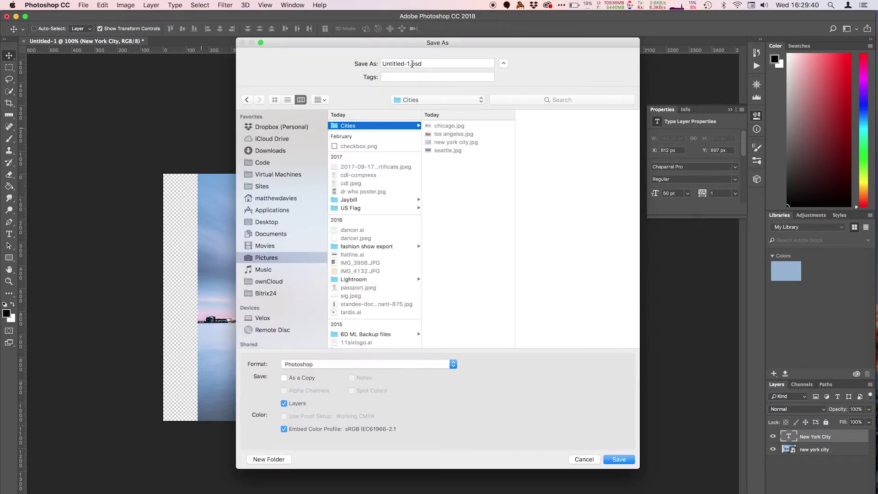
left_click(413, 64)
type("cities")
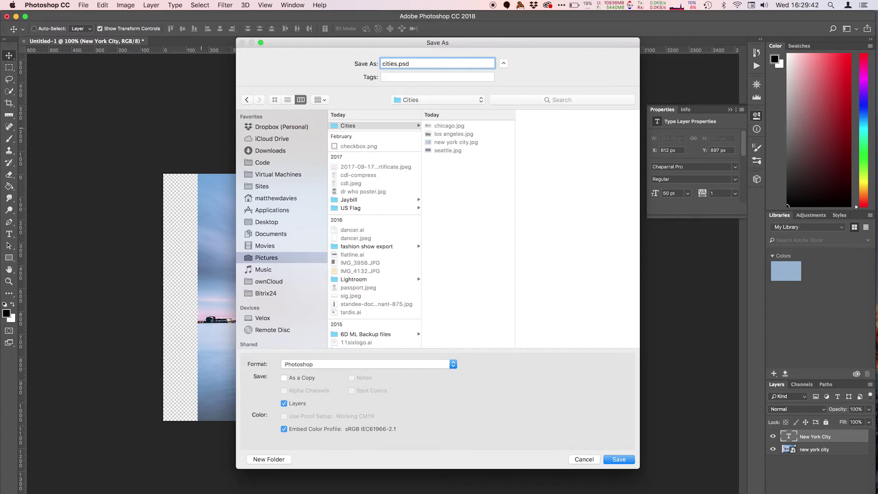
key("Return")
left_click(448, 177)
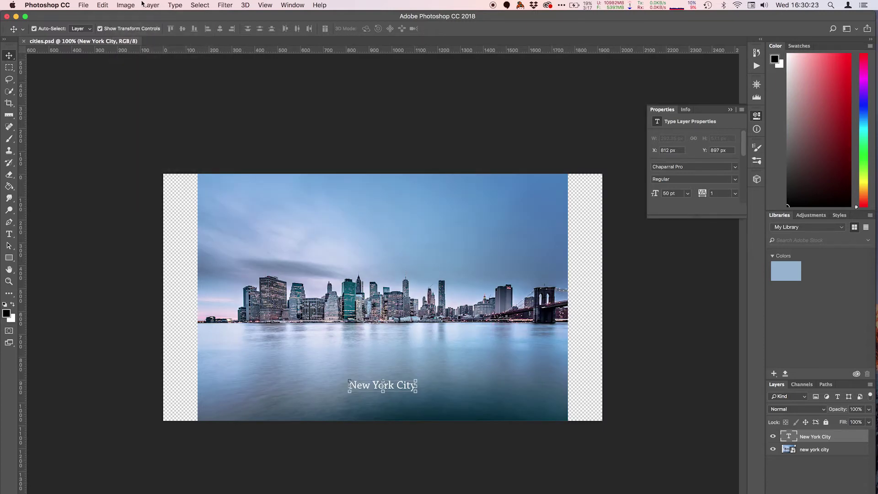
Give the New York City text layer a Text Replacement variable named 'Name', leaving the photo layer without variables
left_click(127, 5)
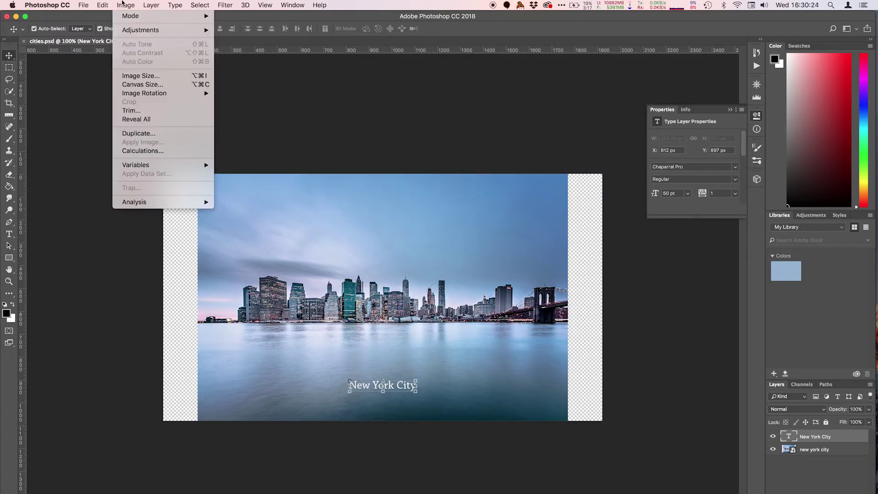
mouse_move(155, 165)
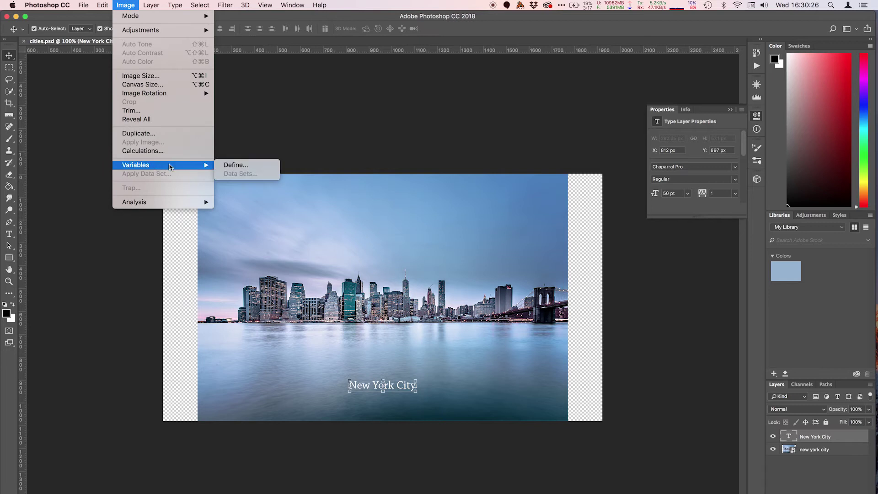
left_click(228, 165)
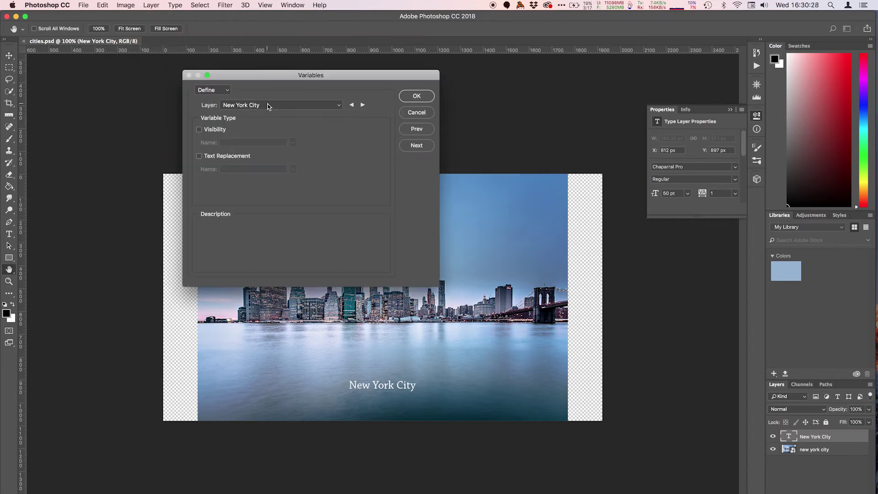
left_click(217, 156)
left_click(270, 168)
type("Name")
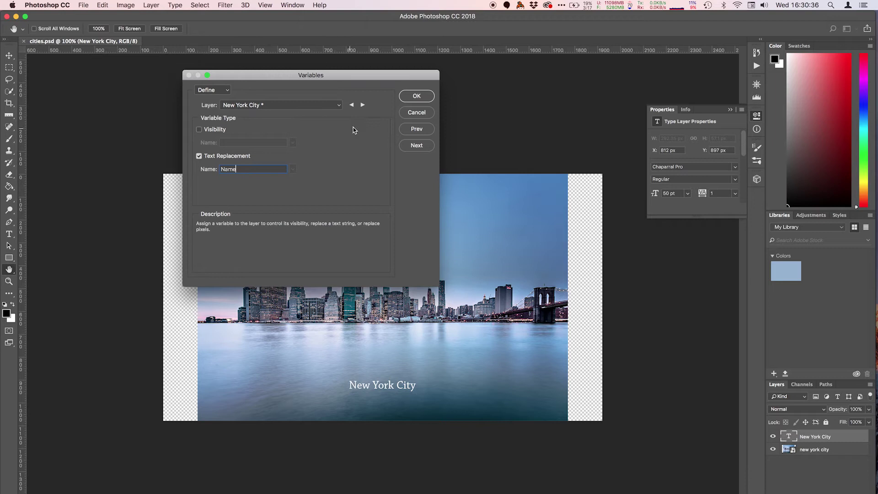
left_click(329, 105)
left_click(320, 115)
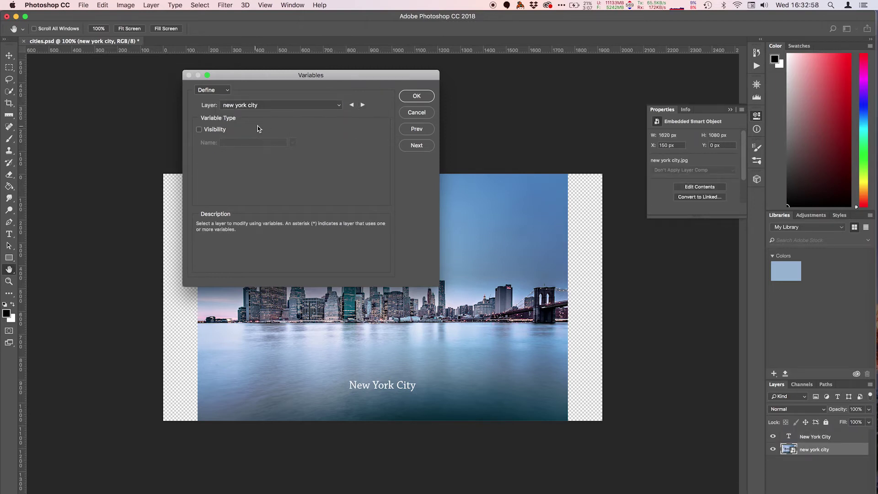
left_click(202, 131)
left_click(201, 130)
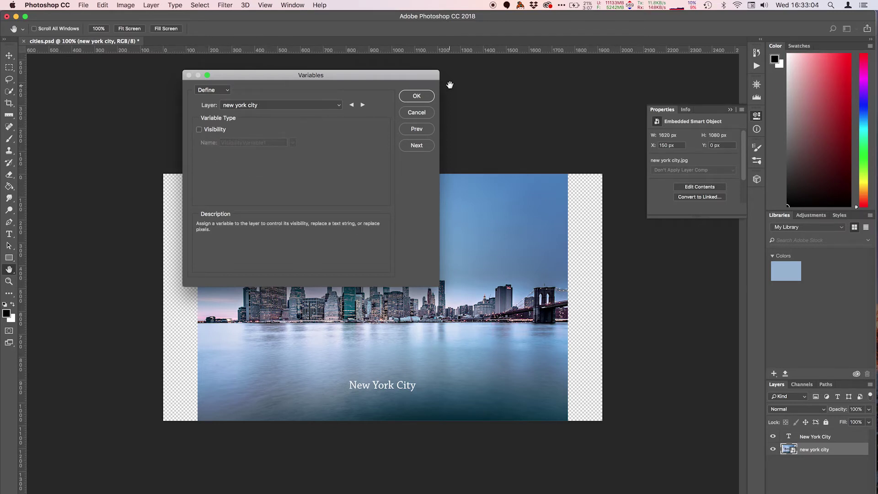
left_click(417, 95)
key("v")
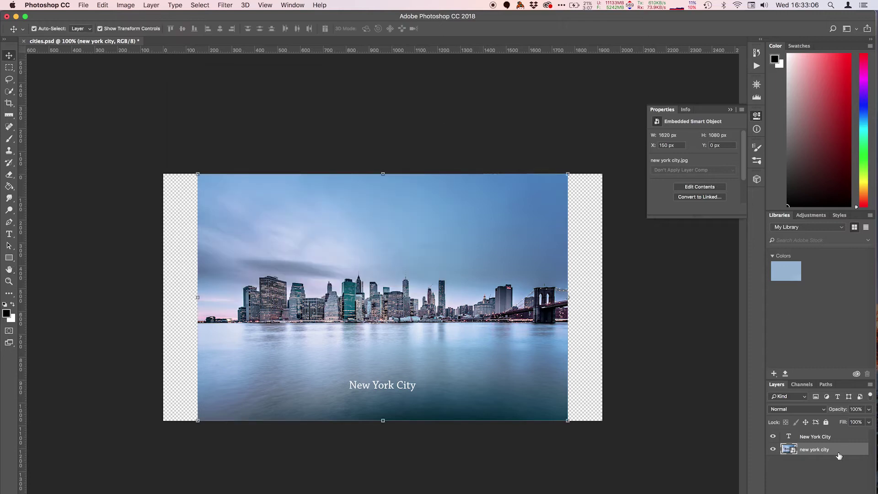
Rasterize the new york city layer, add a Pixel Replacement variable 'Image', and save cities.psd
right_click(817, 453)
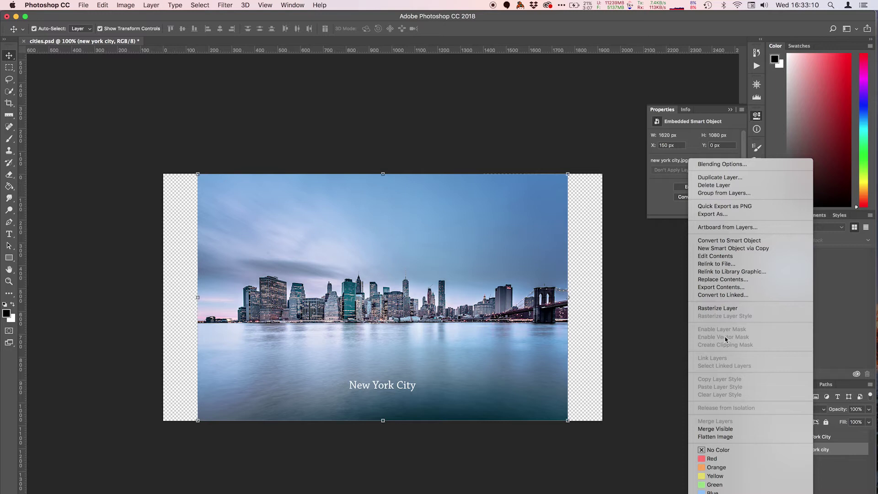
left_click(706, 313)
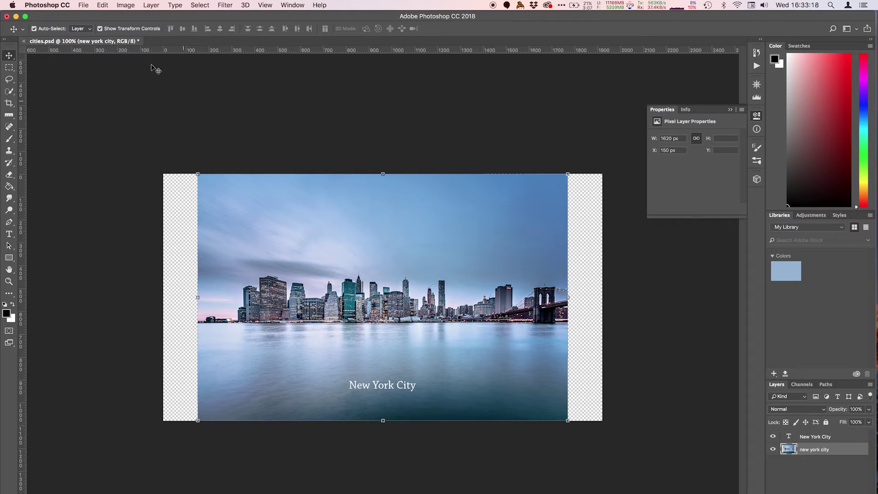
left_click(125, 5)
mouse_move(147, 166)
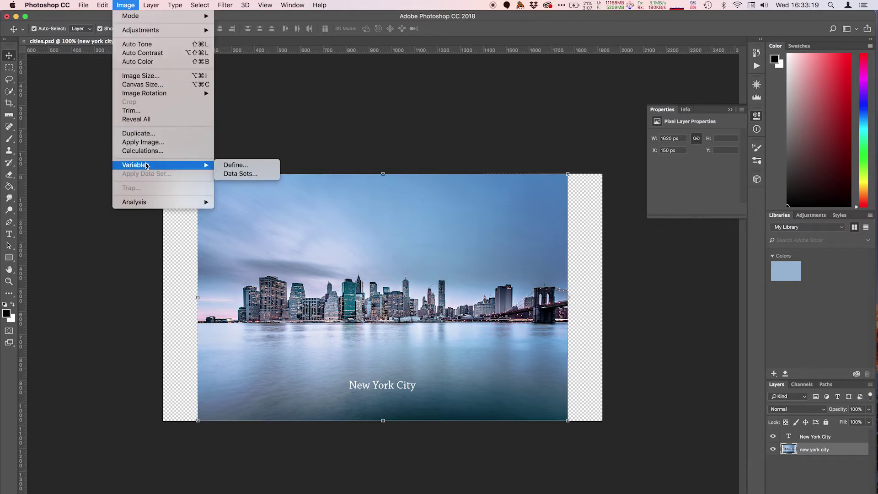
left_click(236, 165)
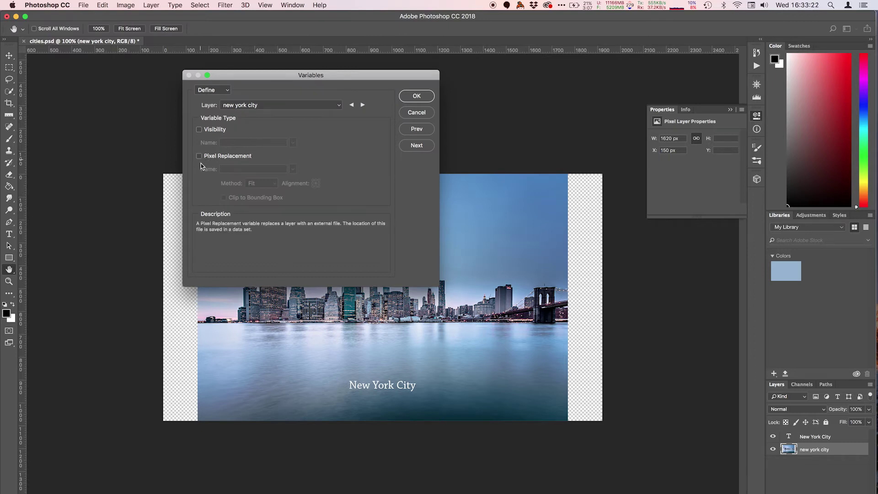
left_click(223, 157)
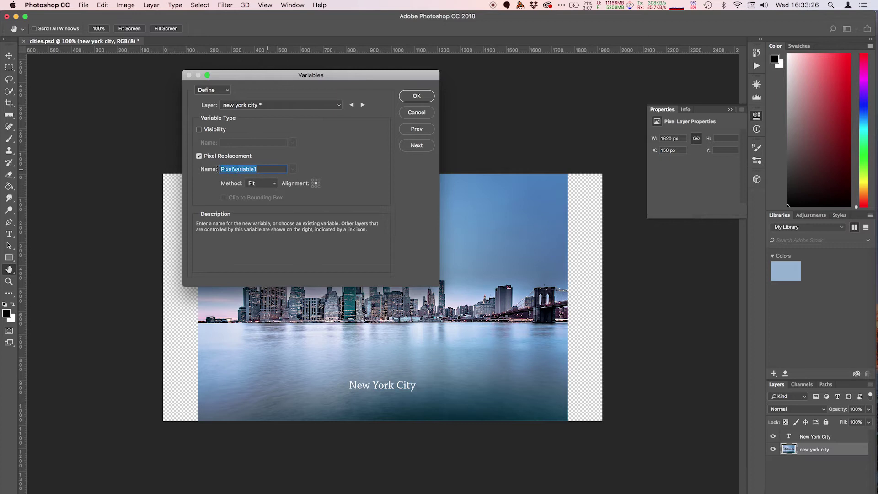
type("Image")
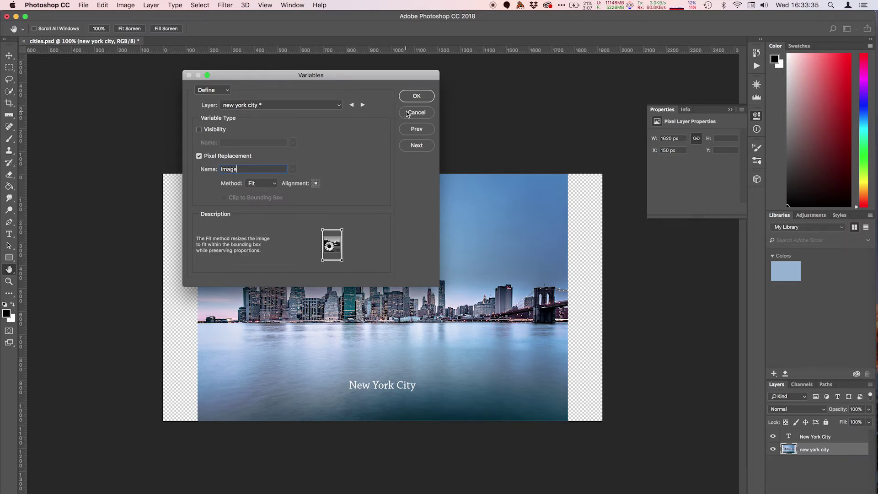
left_click(417, 96)
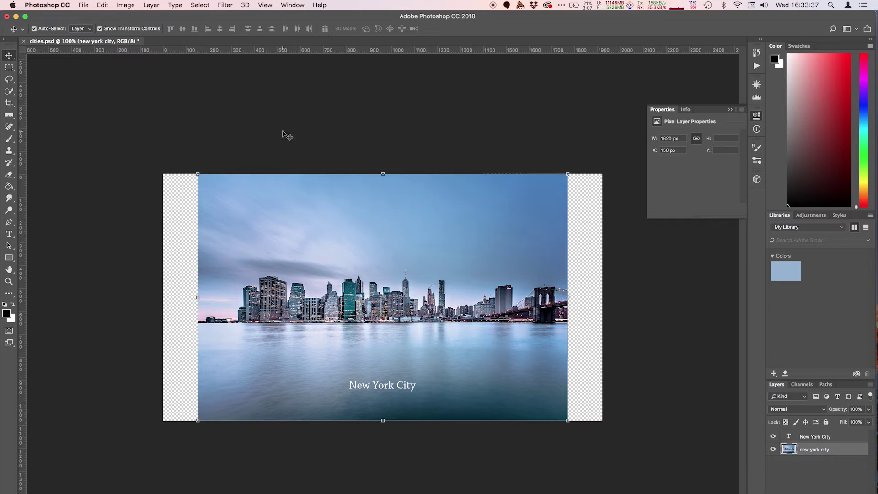
key("super+s")
Launch Microsoft Excel from the app launcher and start a blank workbook
key("super+space")
type("ex")
key("Return")
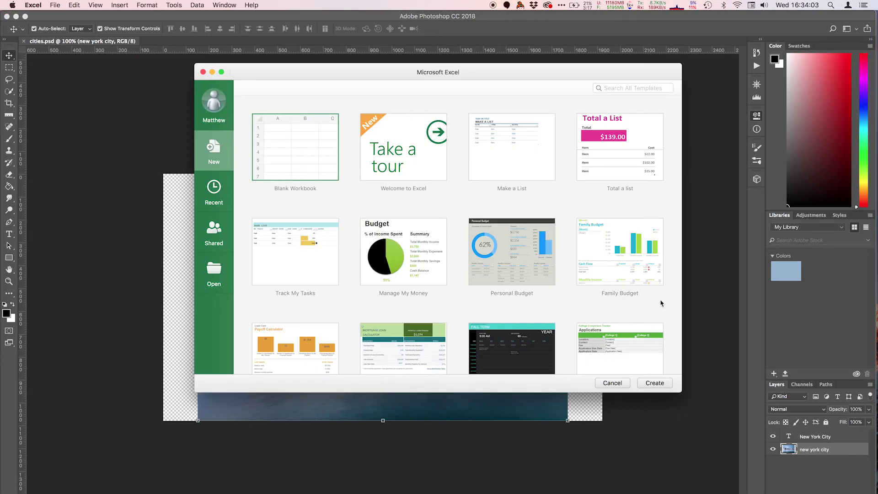
left_click(644, 386)
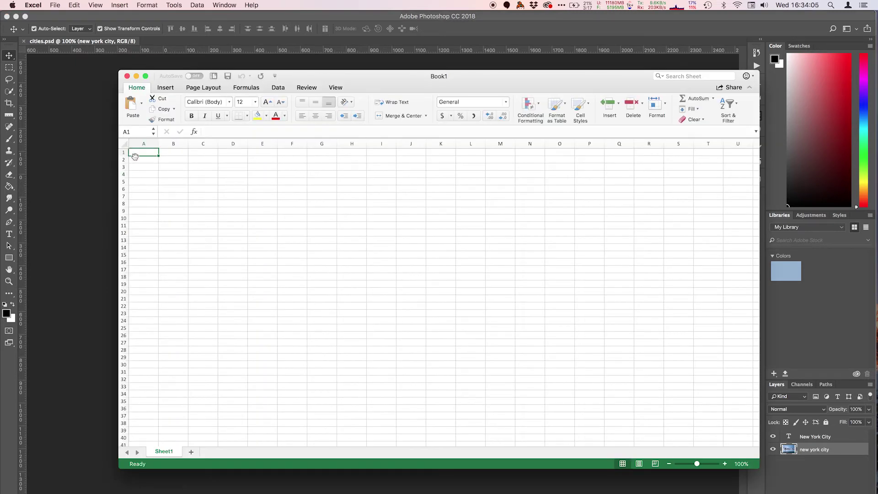
Enter Chicago, New York City, Los Angeles and Seattle into cells A1 to A4
type("Chi")
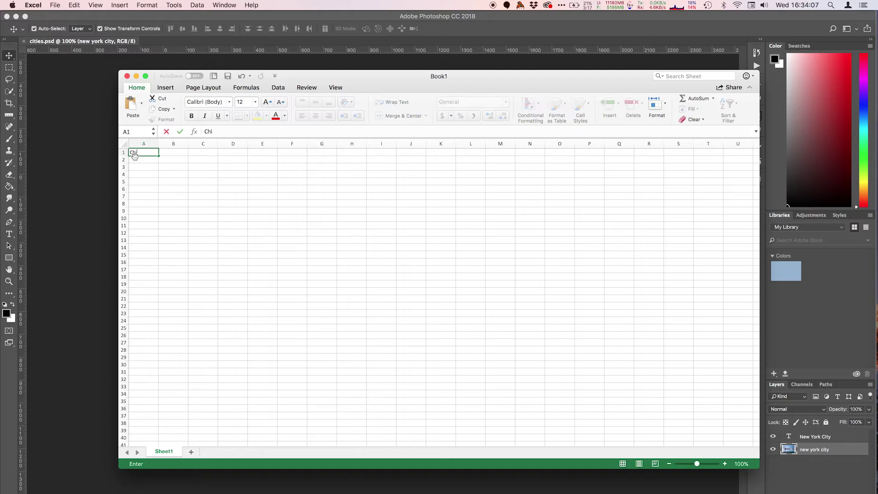
type("cago")
key("Return")
type("New York City")
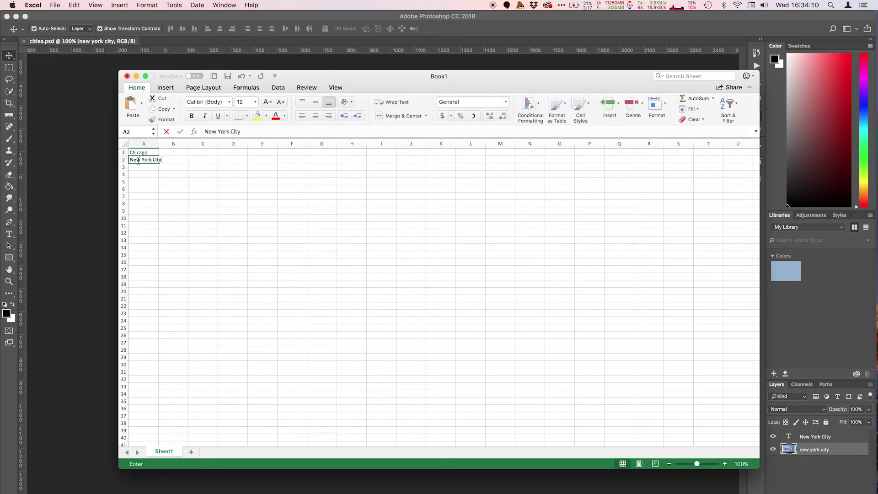
key("Return")
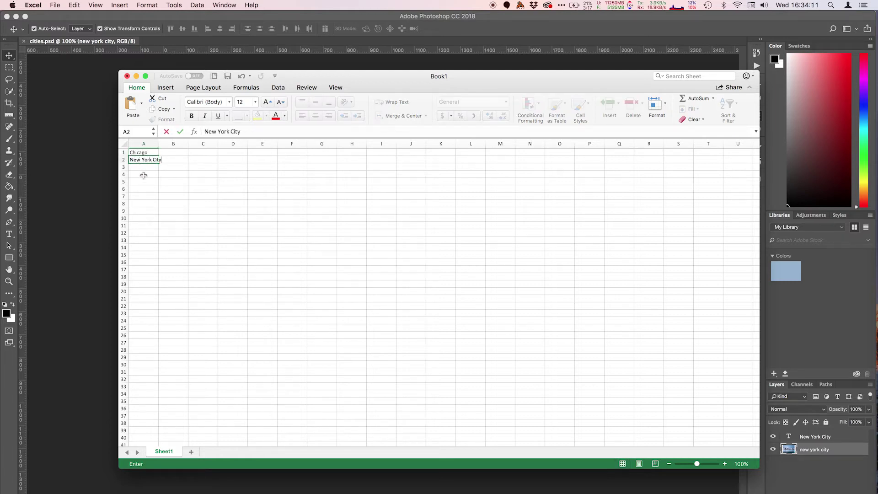
type("Los Ang")
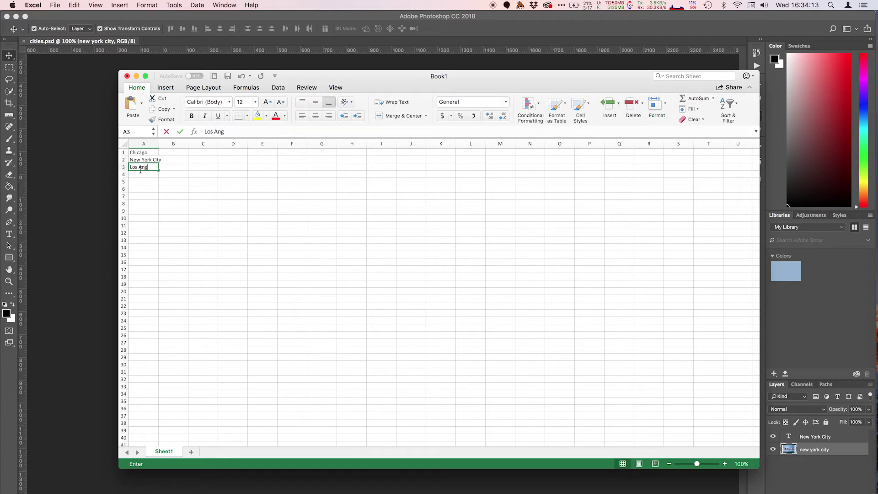
type("eles")
key("Return")
type("Seat")
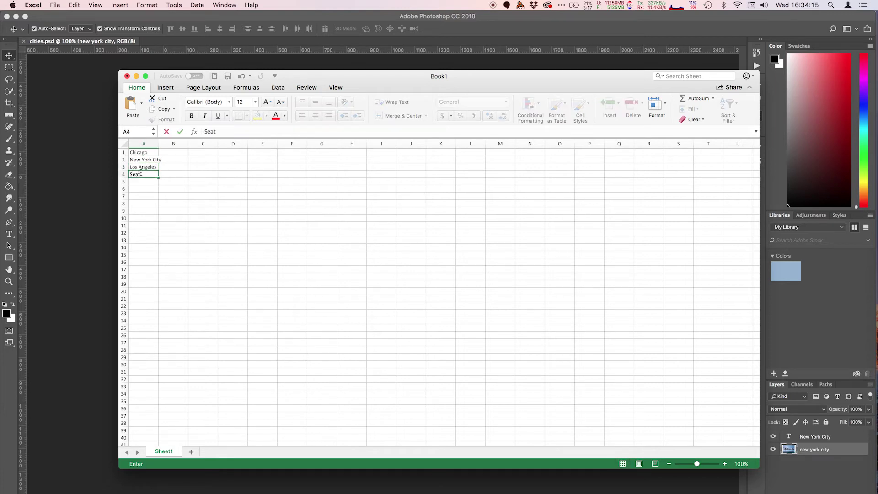
left_click_drag(176, 152, 172, 173)
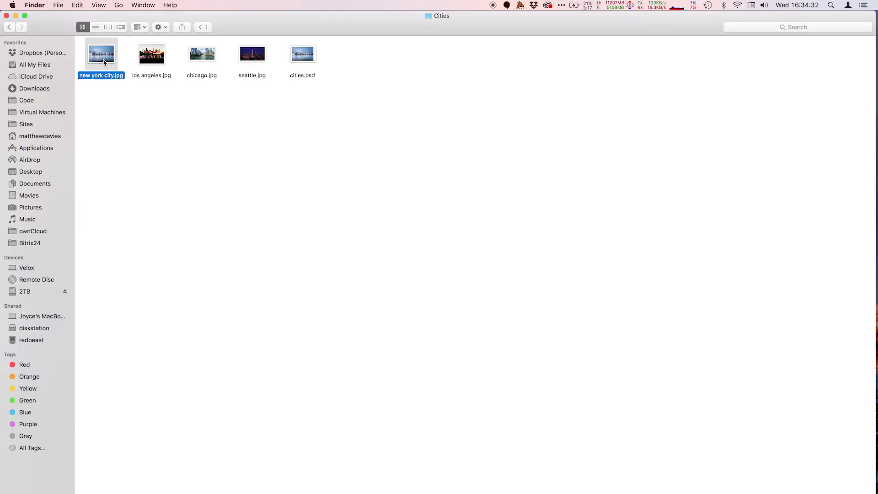
Open Terminal from the app launcher
right_click(103, 60)
right_click(163, 310)
left_click(145, 125)
key("alt+space")
type("t")
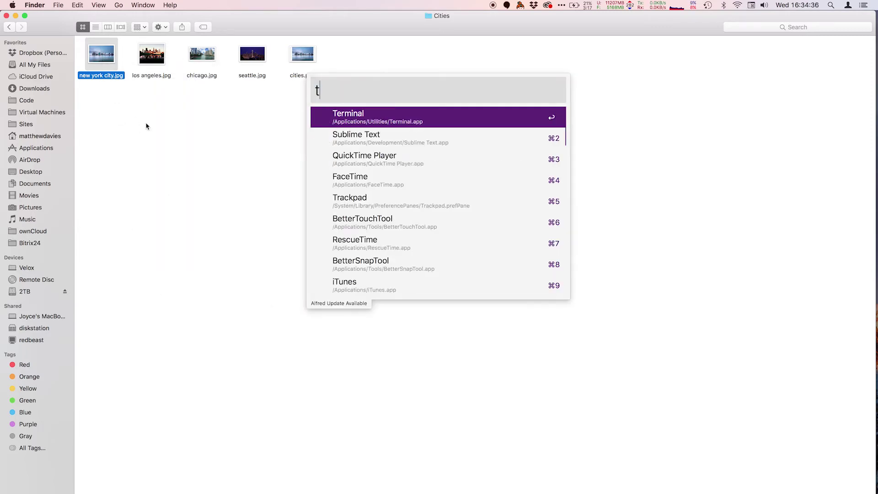
key("Return")
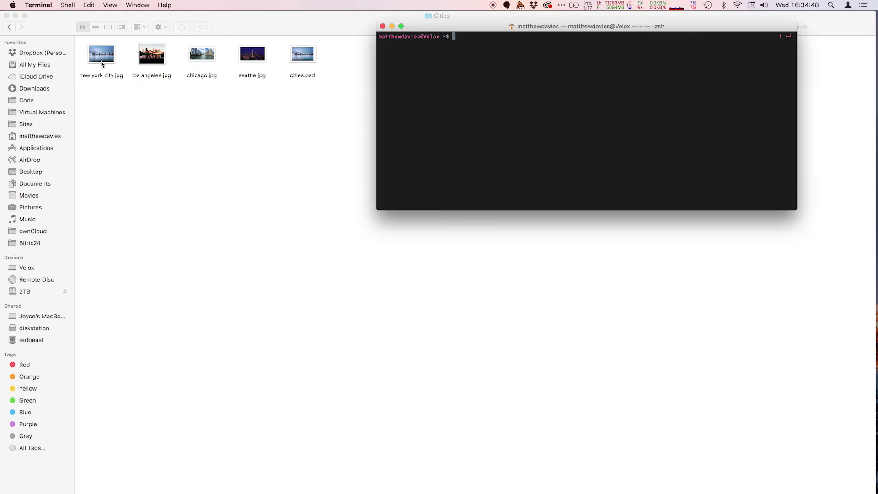
Drop new york city.jpg into Terminal, copy its full path, and paste it into Excel cell B1
left_click_drag(101, 64, 454, 35)
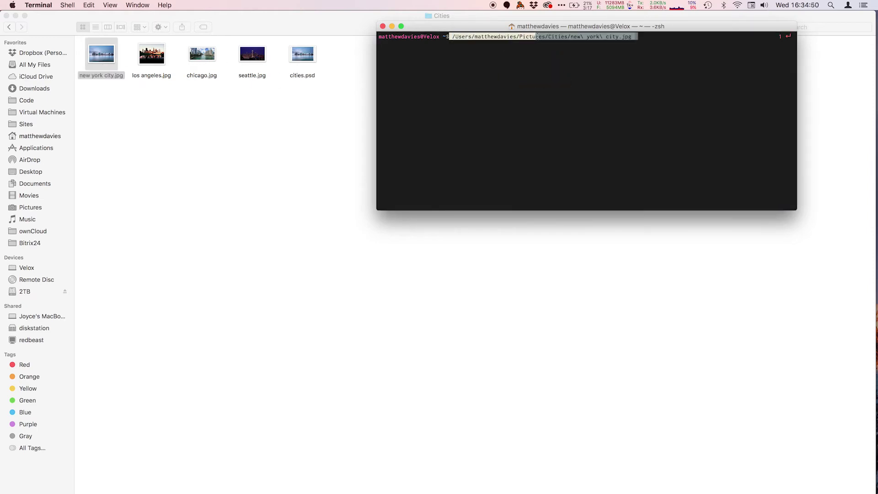
left_click_drag(538, 37, 634, 36)
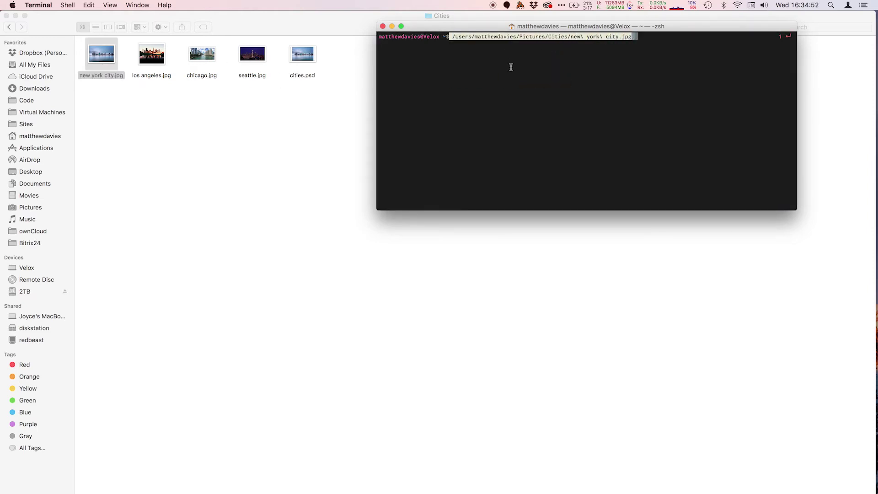
key("super+h")
key("super+Tab")
key("super+Tab")
key("super+v")
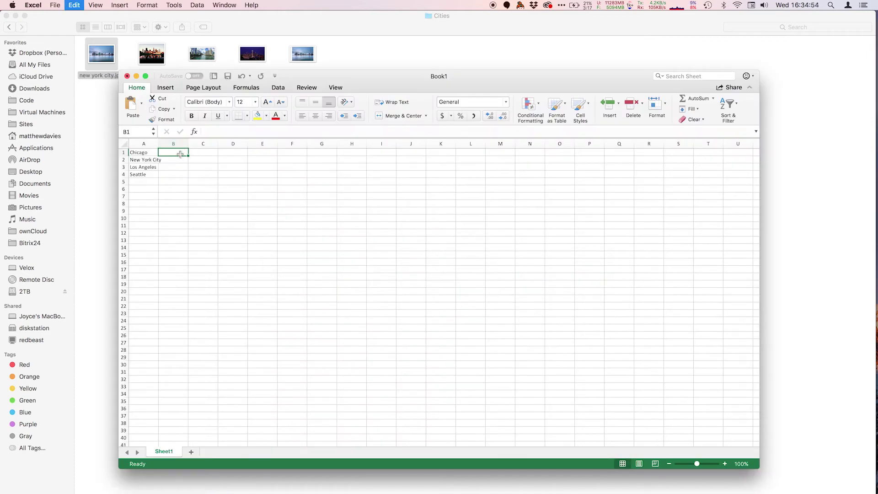
Remove the backslash from B1's path and fill the path down through B4
left_click(207, 132)
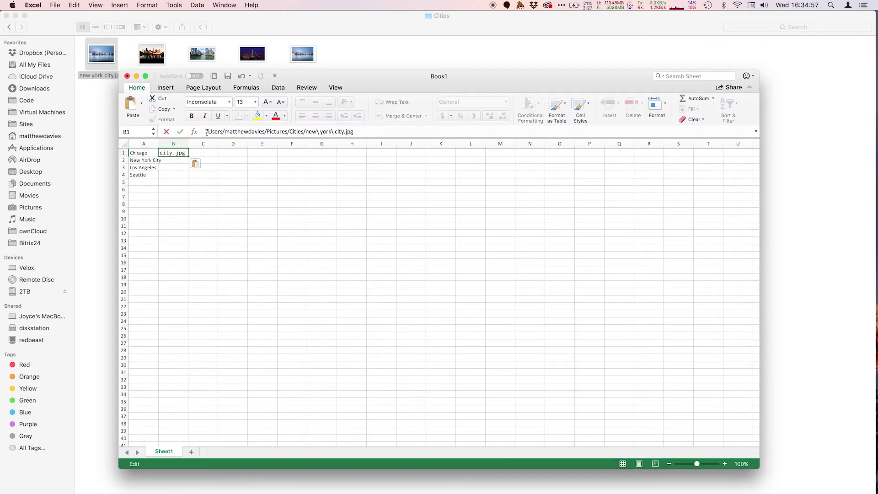
left_click(319, 132)
key("BackSpace")
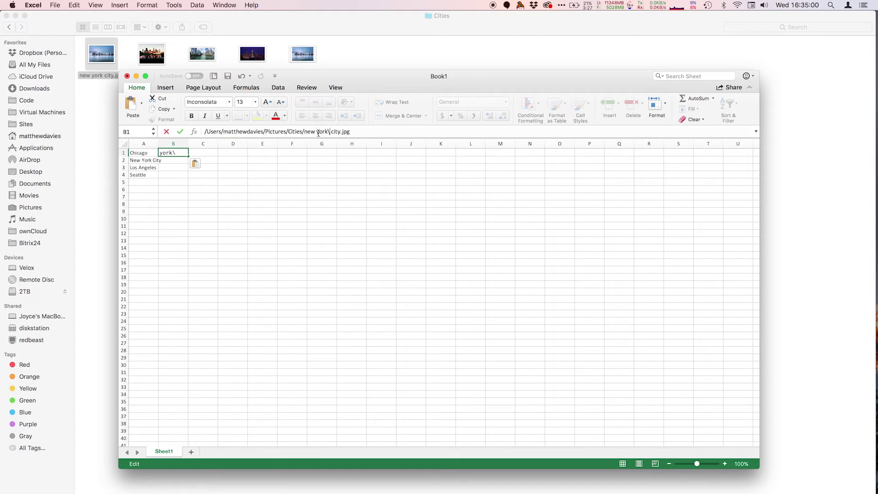
key("BackSpace")
double_click(310, 132)
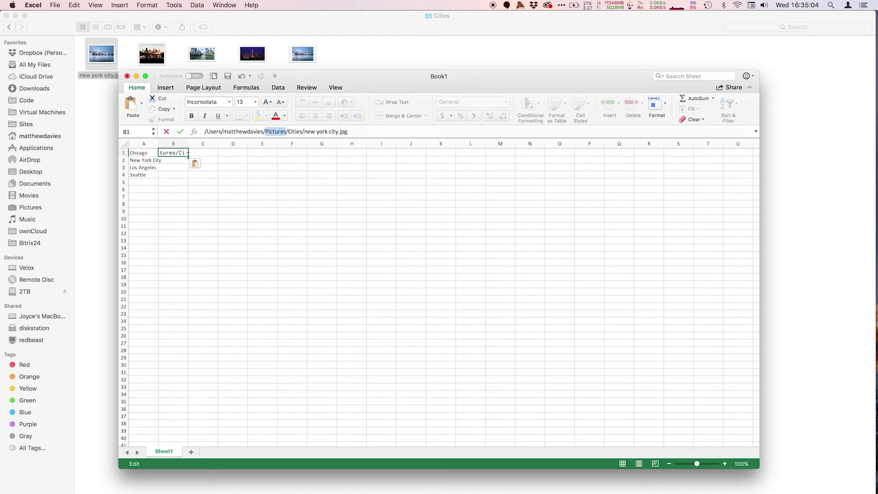
left_click_drag(188, 156, 189, 178)
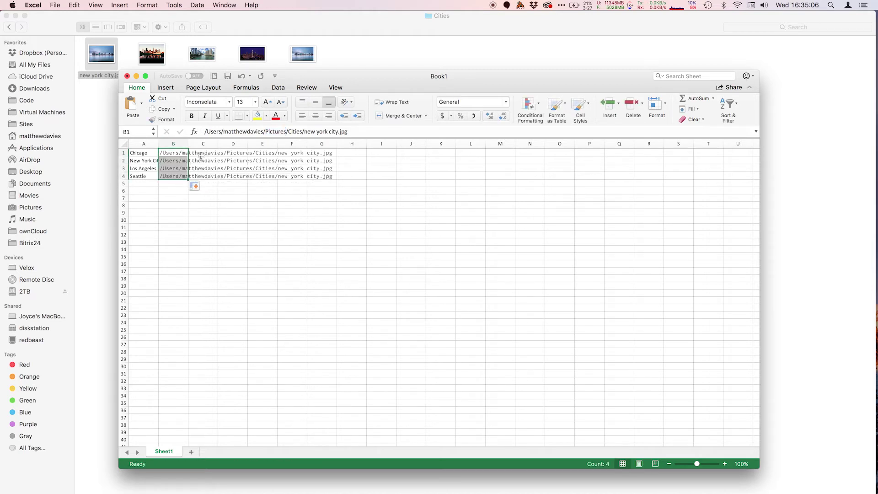
left_click(175, 154)
Change B1's path to end in chicago.jpg
left_click_drag(304, 132, 336, 132)
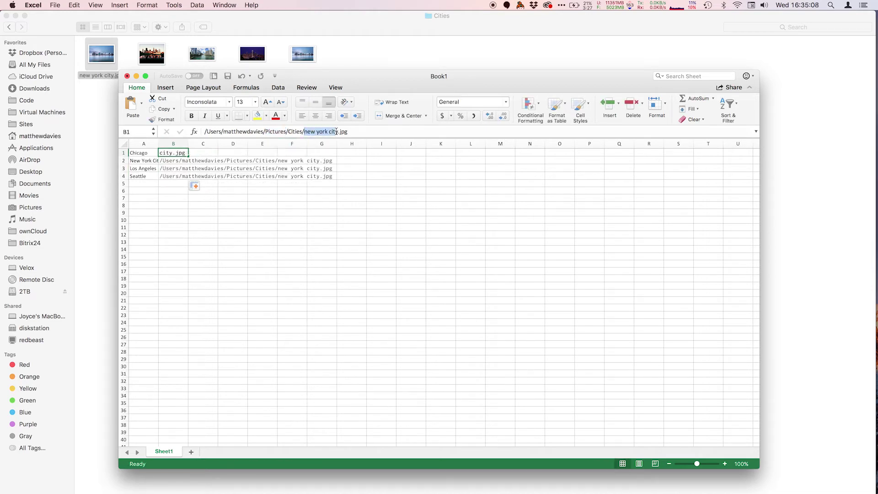
type("chic")
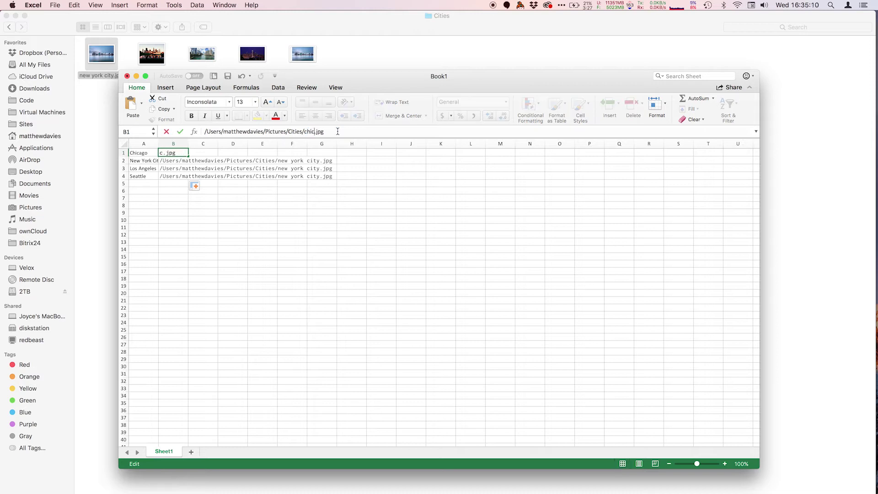
type("ago")
key("Return")
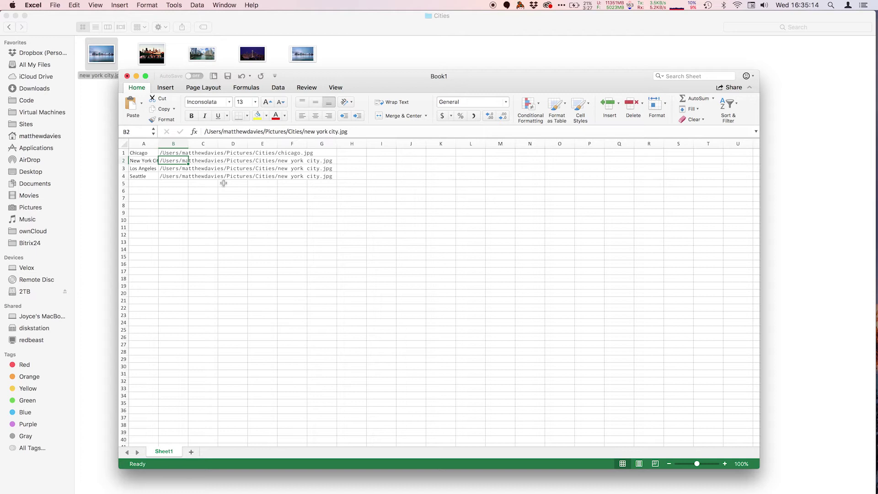
key("Down")
Change the B3 and B4 paths to end in los angeles.jpg and seattle.jpg
double_click(310, 132)
key("alt+shift+Right")
key("alt+shift+Right")
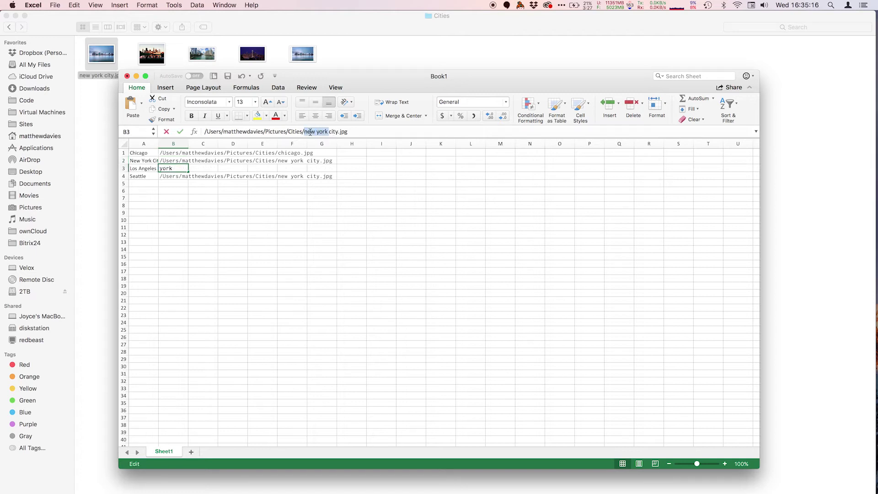
type("los angeles")
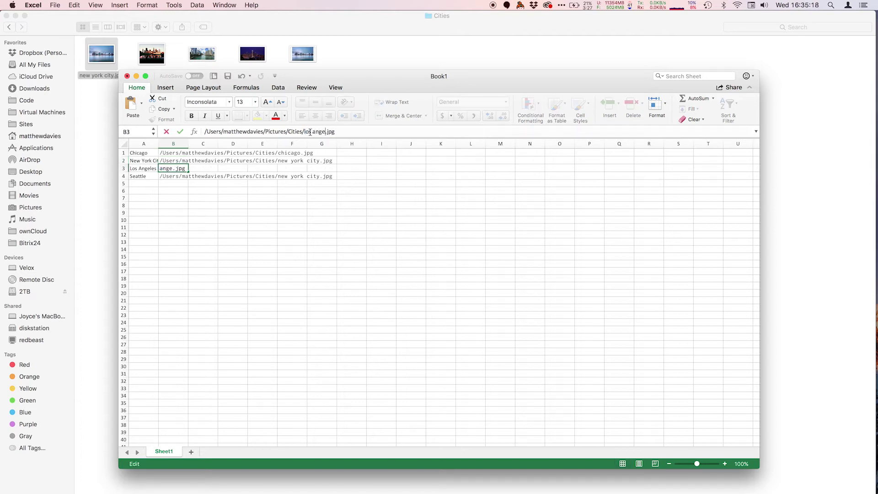
key("Return")
left_click(308, 132)
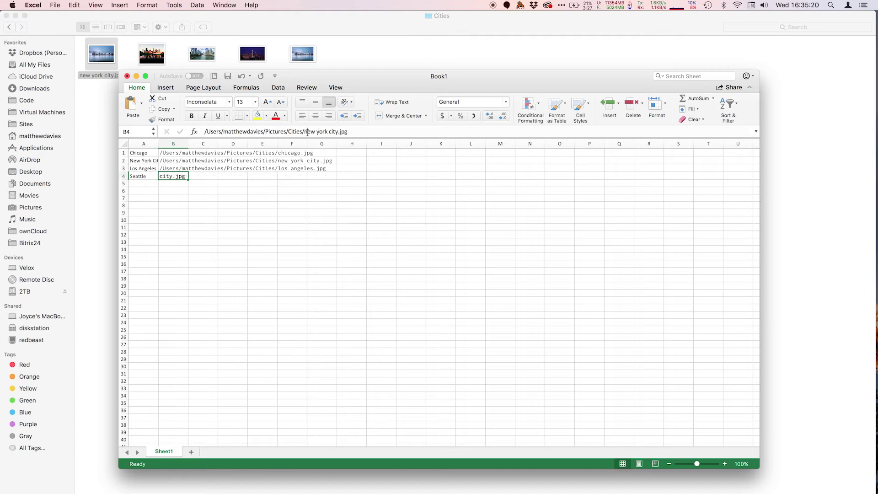
double_click(307, 132)
key("alt+shift+Right")
key("alt+shift+Right")
type("seattle")
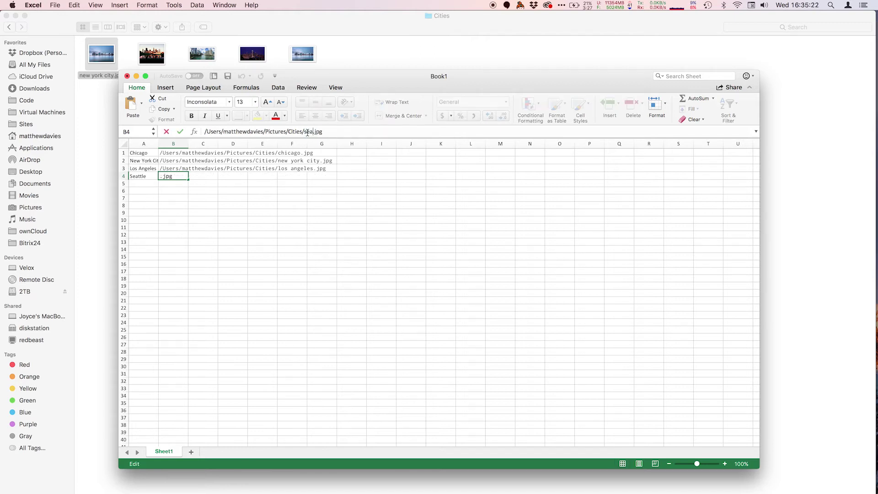
key("super+s")
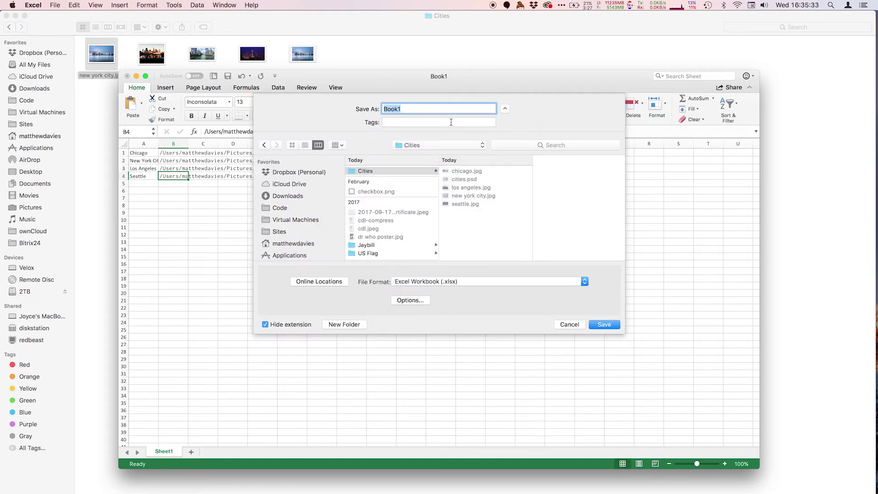
Save the sheet as workbook 'cities' and as CSV UTF-8 (Comma delimited) cities.csv, verifying in Finder
type("cities")
left_click(604, 324)
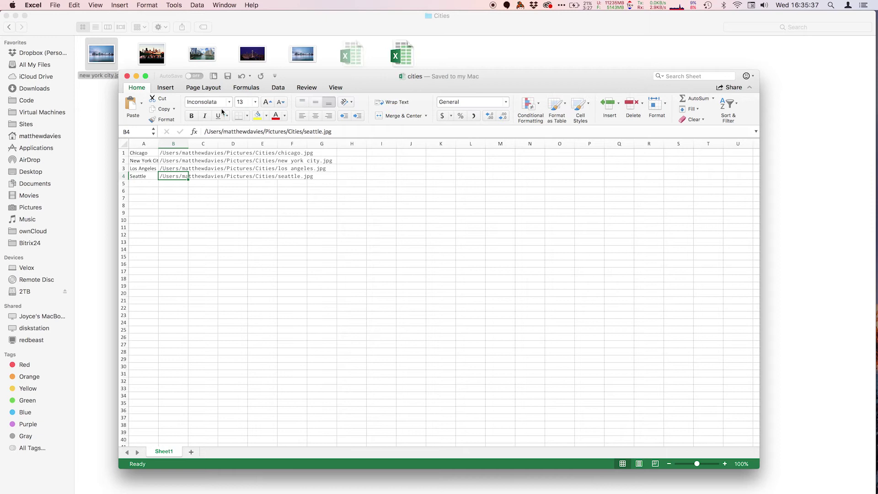
left_click(75, 6)
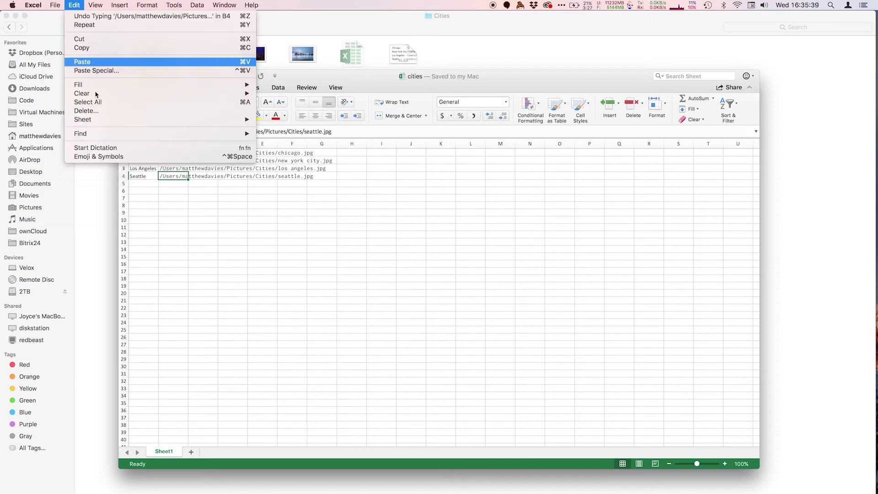
mouse_move(55, 5)
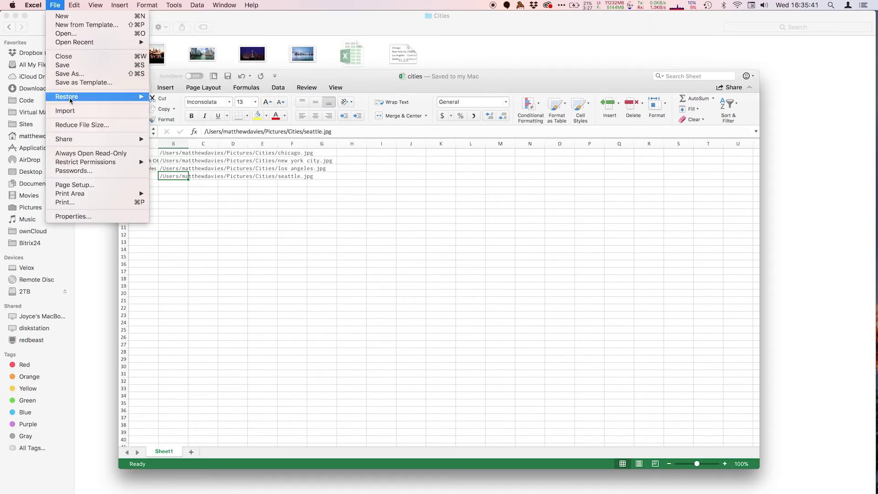
left_click(67, 74)
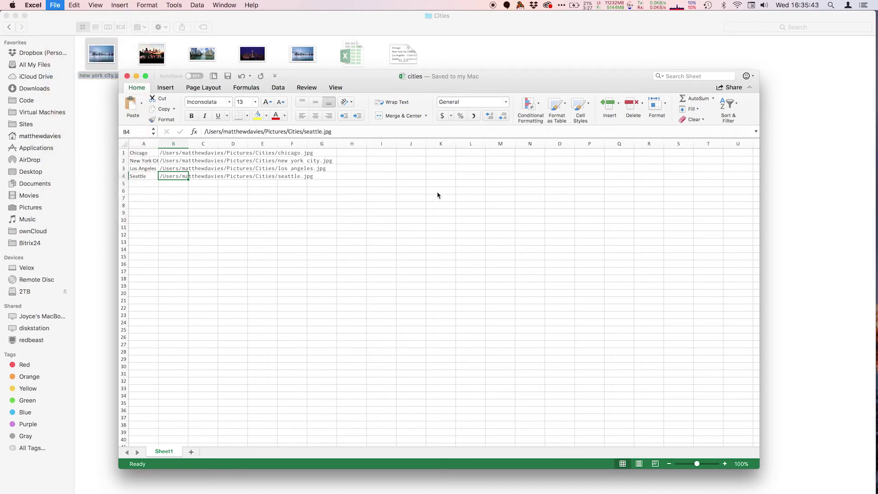
left_click(430, 285)
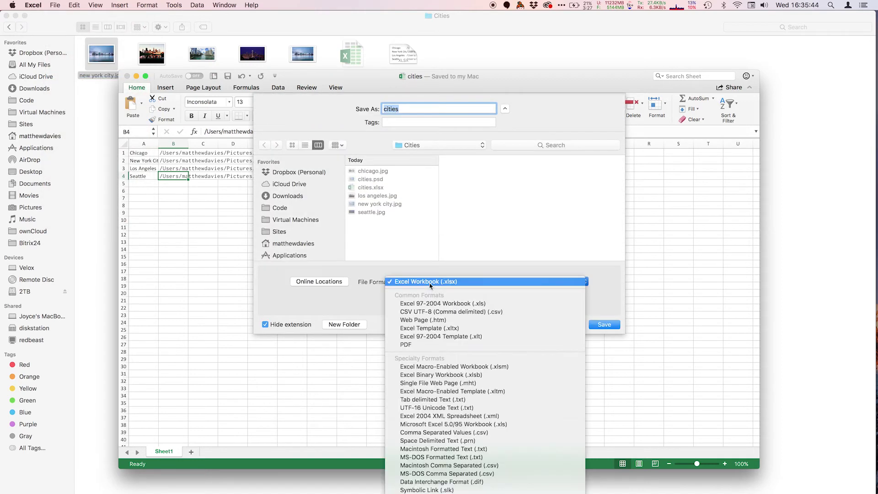
left_click(439, 312)
left_click(604, 325)
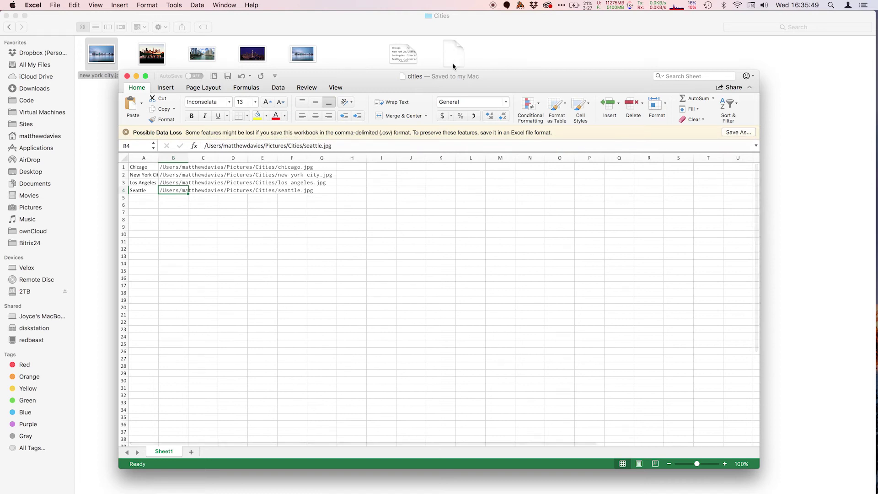
left_click(454, 60)
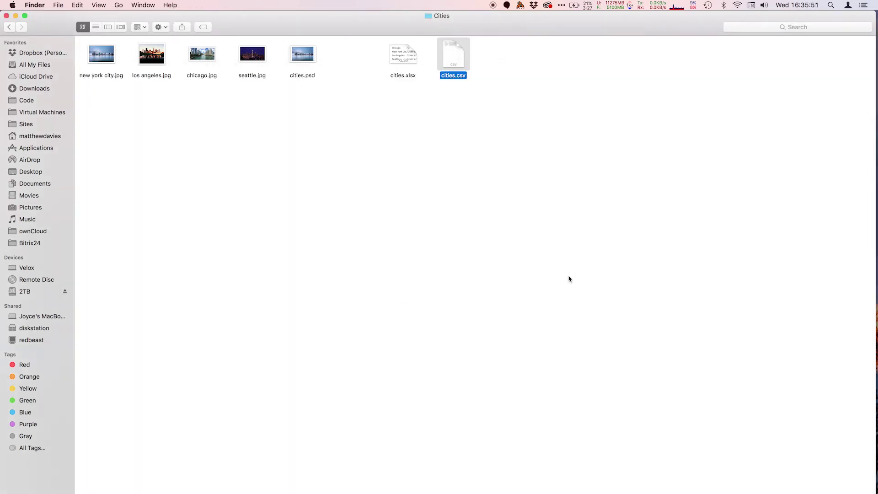
key("super+Tab")
key("super+Tab")
key("super+Tab")
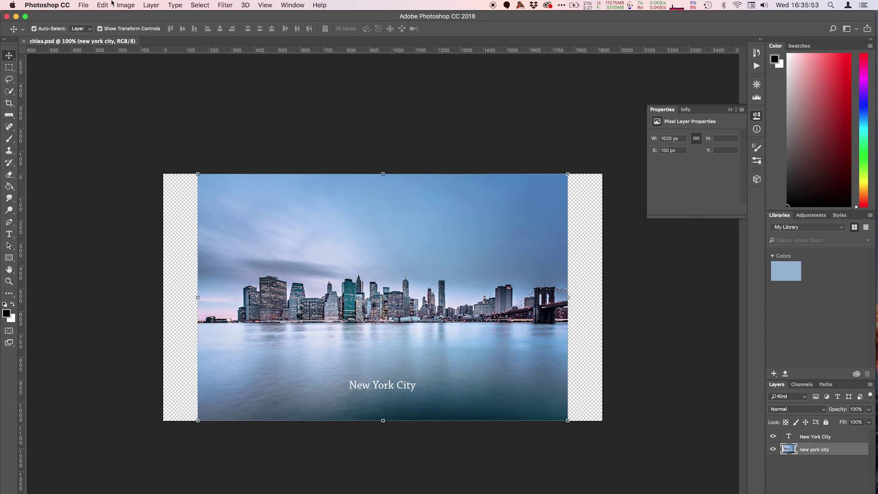
Check in Photoshop's Variables dialog that the photo and text layer variables are Image and Name
left_click(120, 5)
mouse_move(142, 164)
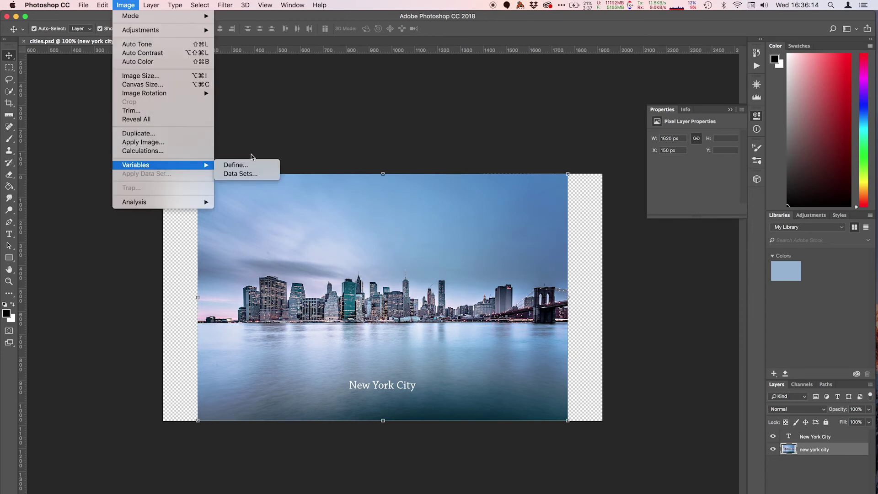
left_click(245, 166)
left_click_drag(250, 169, 219, 173)
left_click(249, 104)
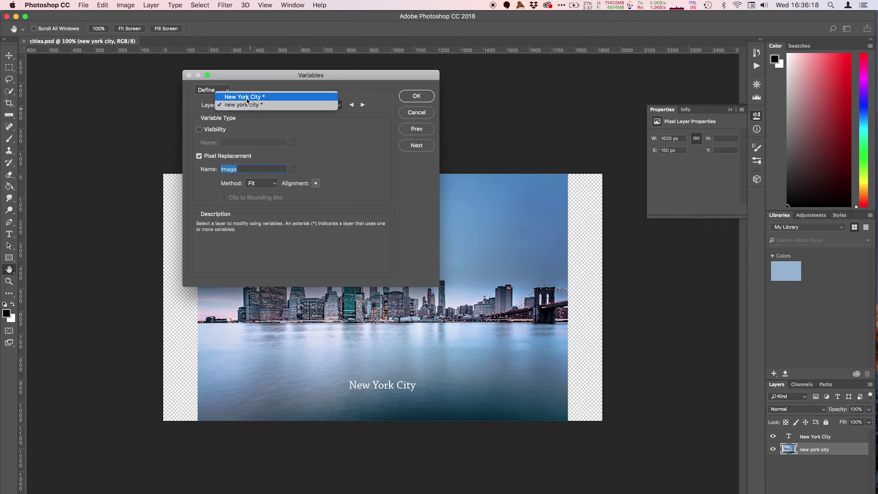
left_click(242, 93)
double_click(240, 169)
Insert a header row in the Excel sheet with Name in A1 and Image in B1, and save
key("super+Tab")
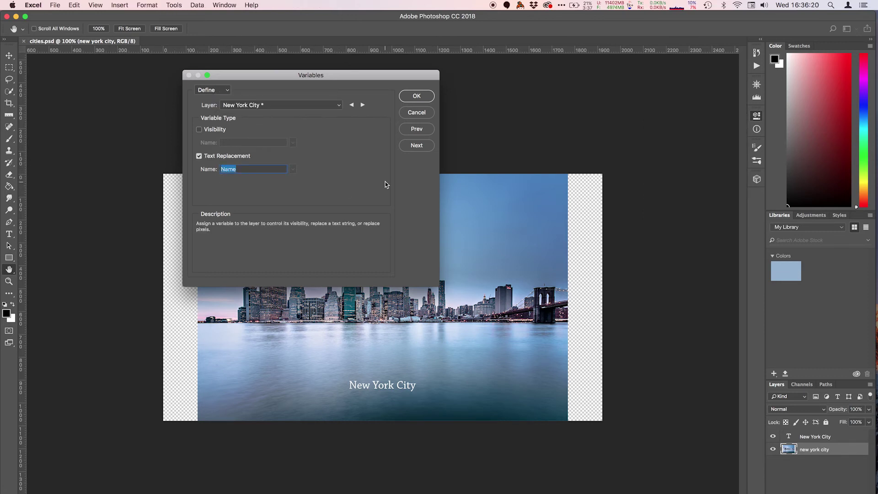
right_click(124, 167)
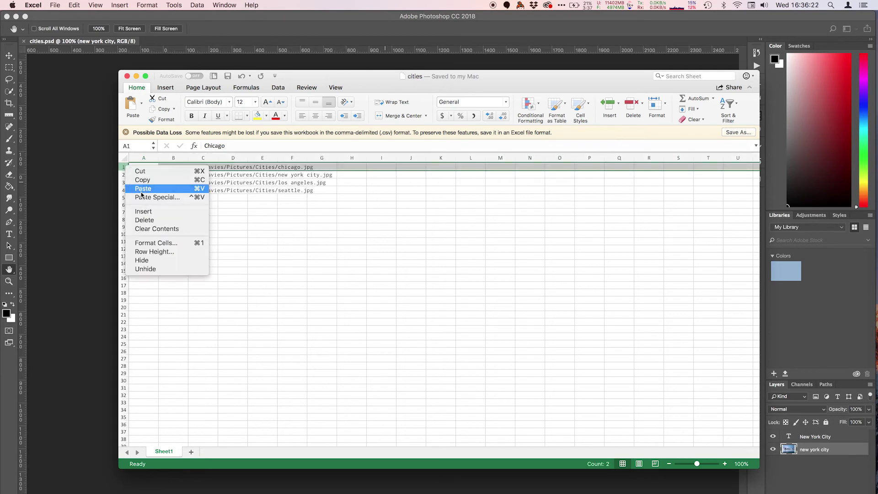
left_click(147, 212)
type("Na")
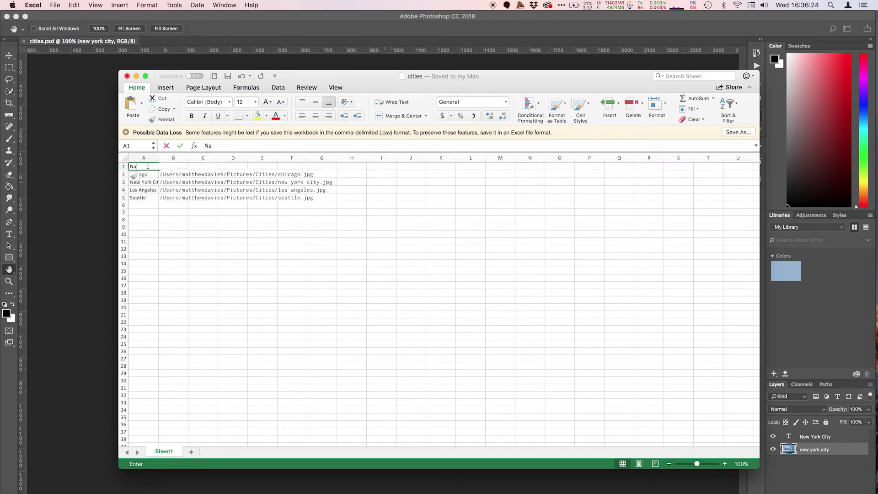
type("me")
key("Tab")
type("Image")
key("super+s")
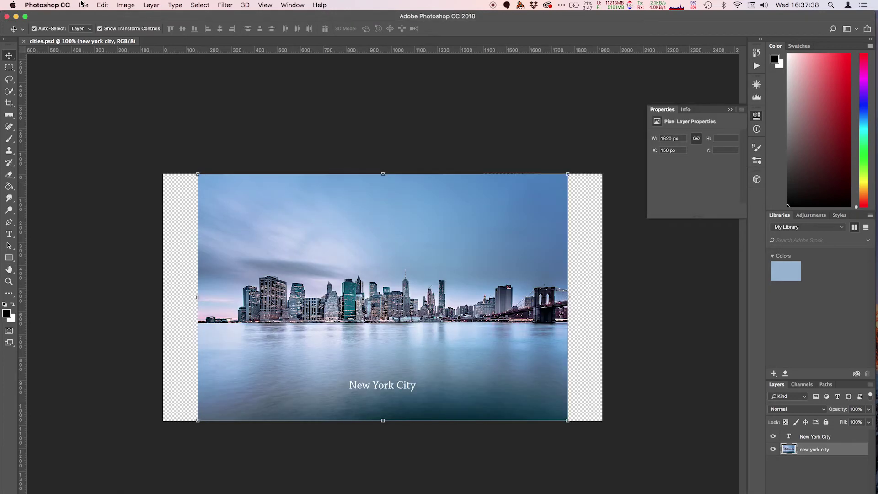
left_click(126, 5)
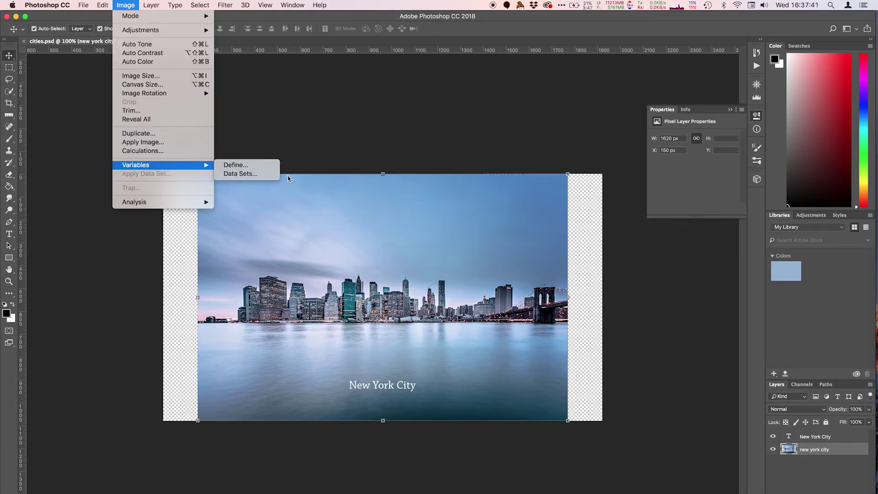
Open the Variables Data Sets editor from the Image menu
left_click(267, 178)
left_click(126, 5)
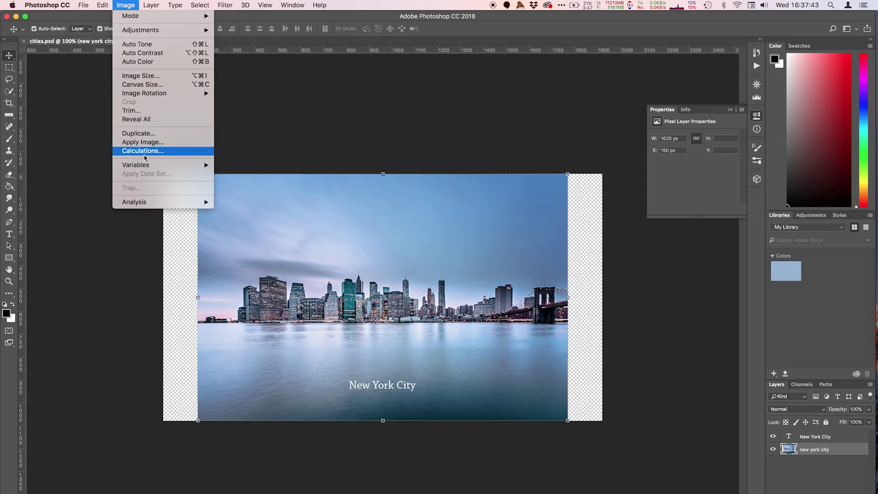
mouse_move(145, 164)
left_click(261, 176)
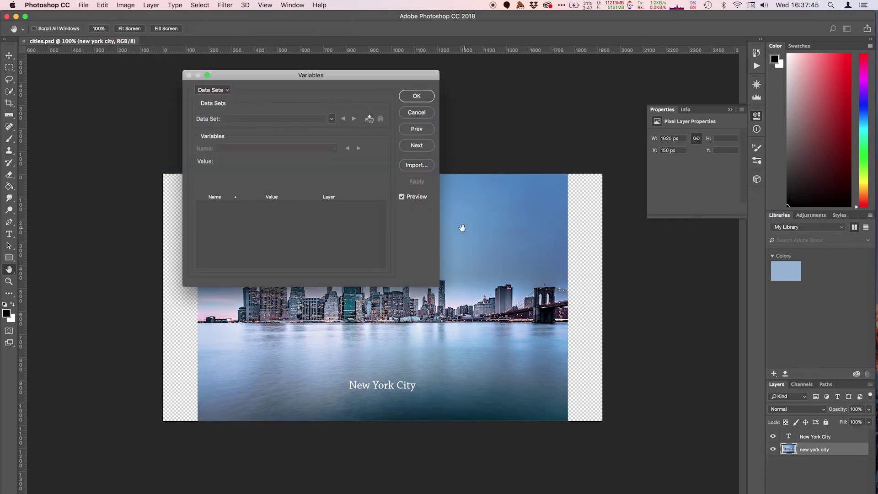
left_click(213, 89)
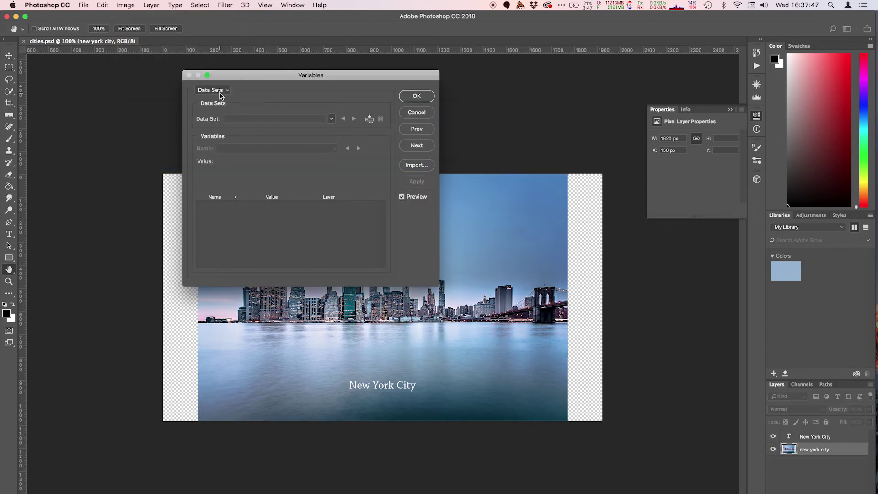
left_click(215, 89)
Import cities.csv as the document's data sets and accept them
left_click(418, 166)
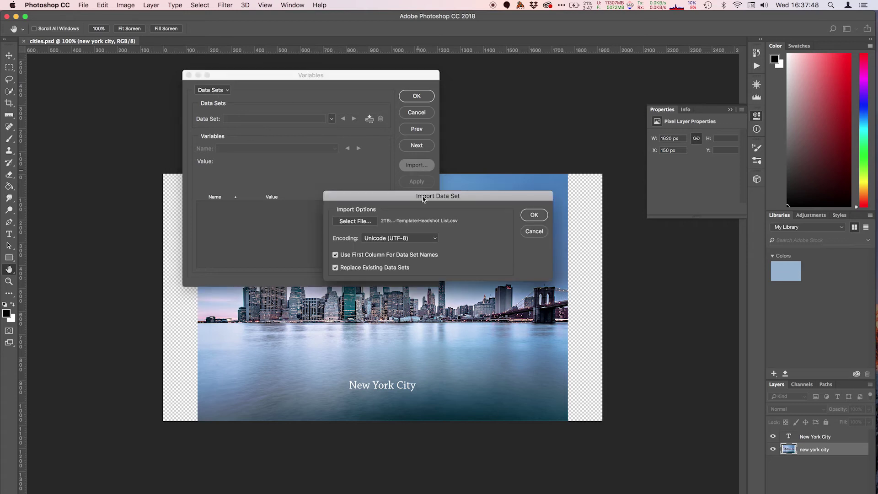
left_click(360, 222)
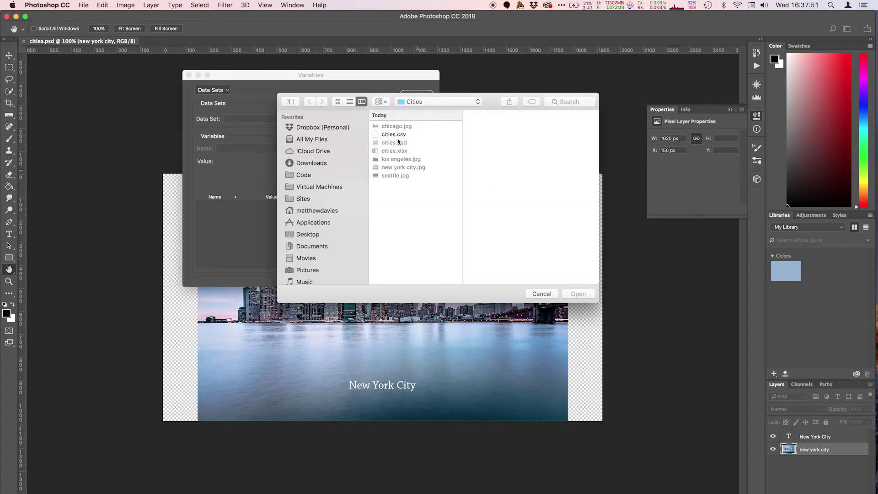
left_click(397, 137)
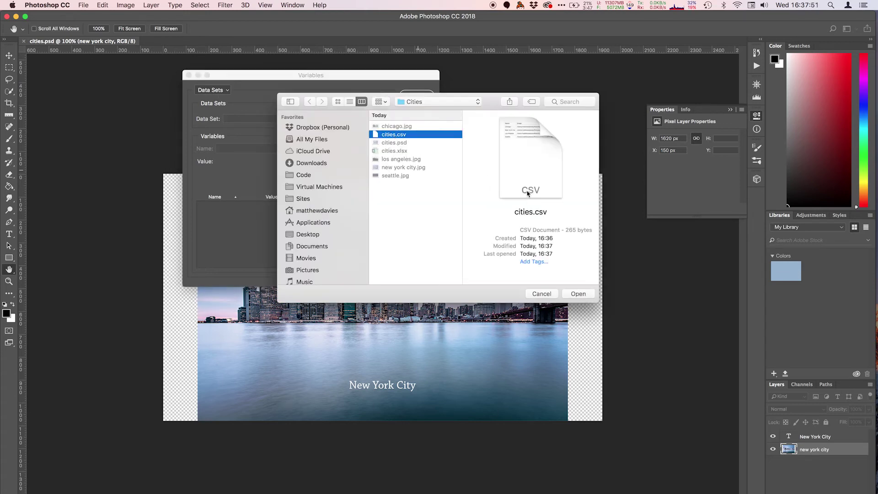
left_click(578, 294)
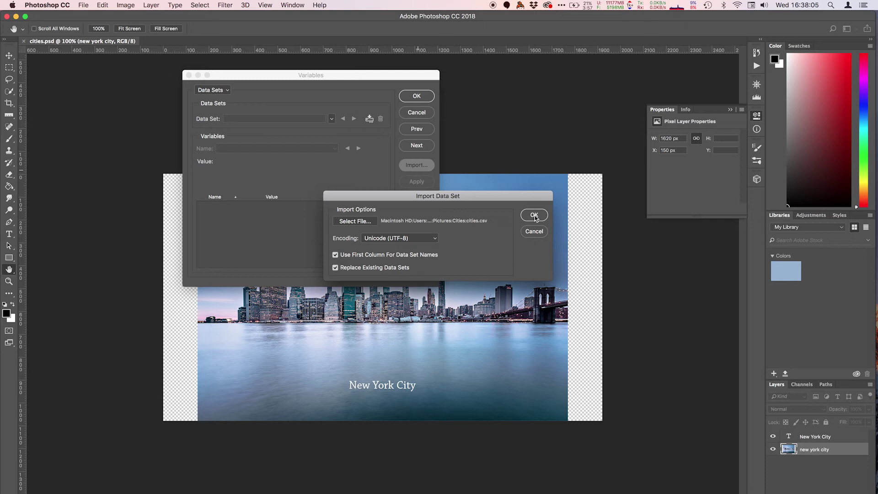
key("Return")
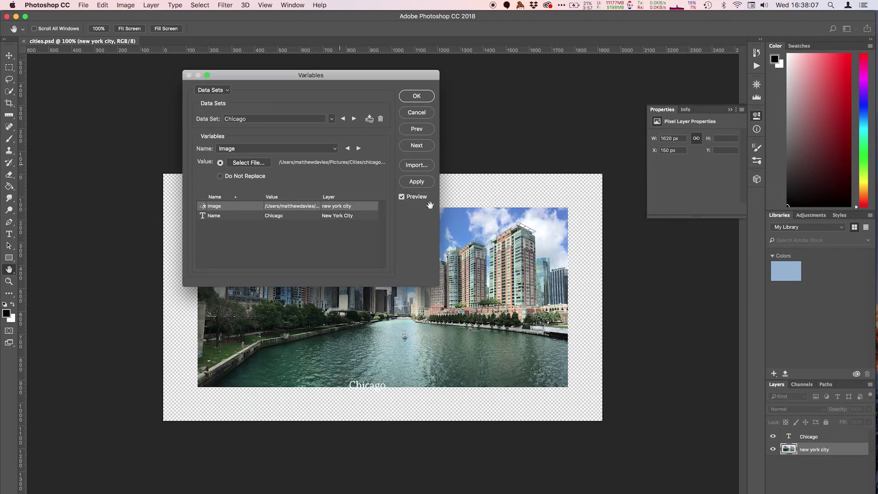
left_click_drag(323, 84, 200, 43)
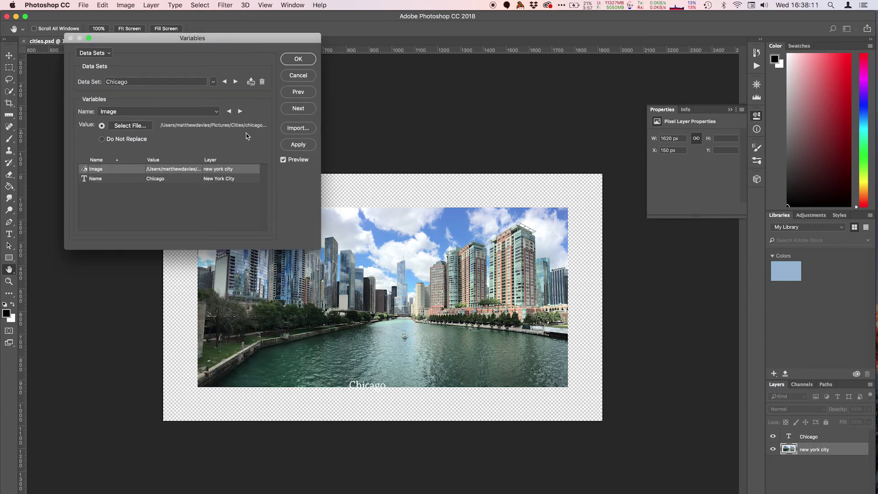
left_click(293, 59)
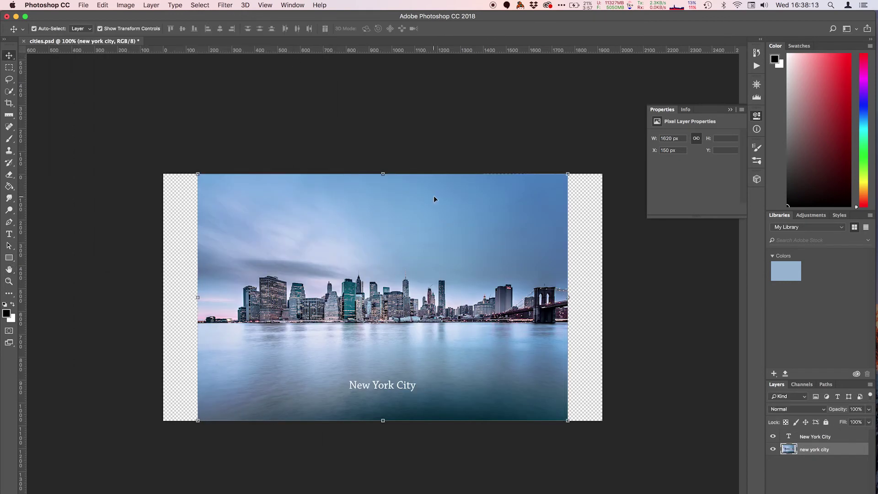
Preview the New York City, Los Angeles and Seattle data sets, then apply Chicago
left_click(125, 4)
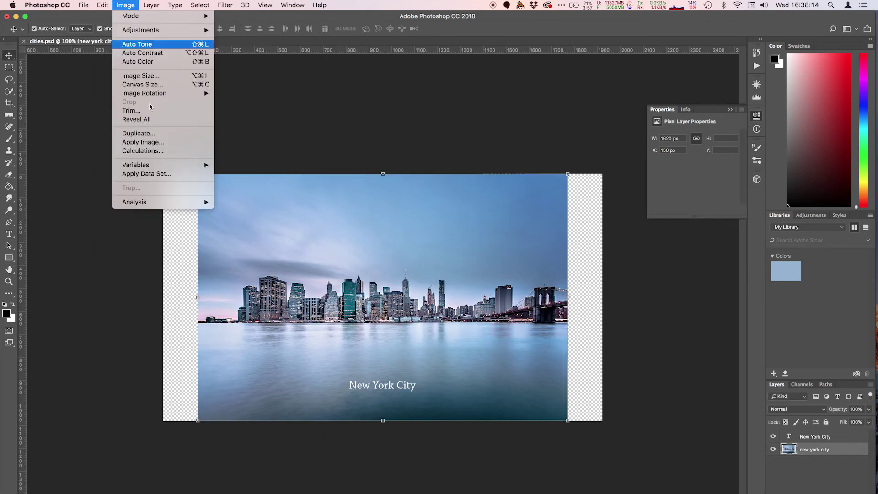
left_click(157, 176)
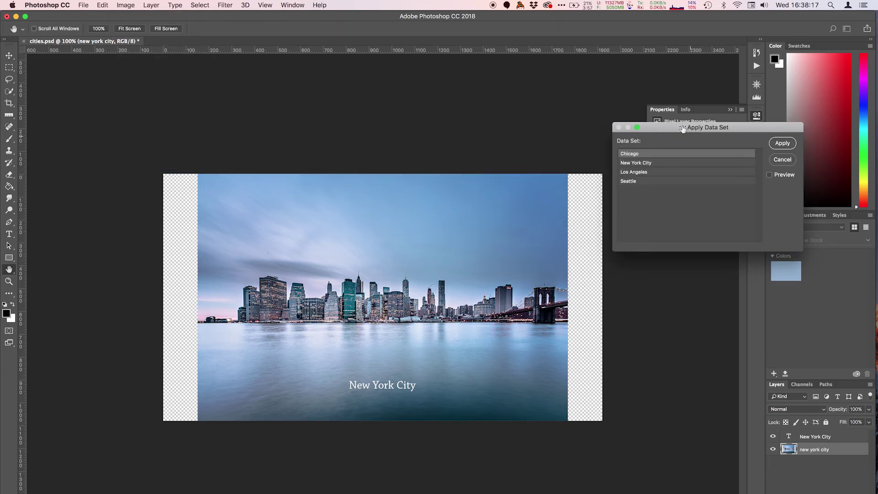
left_click(771, 170)
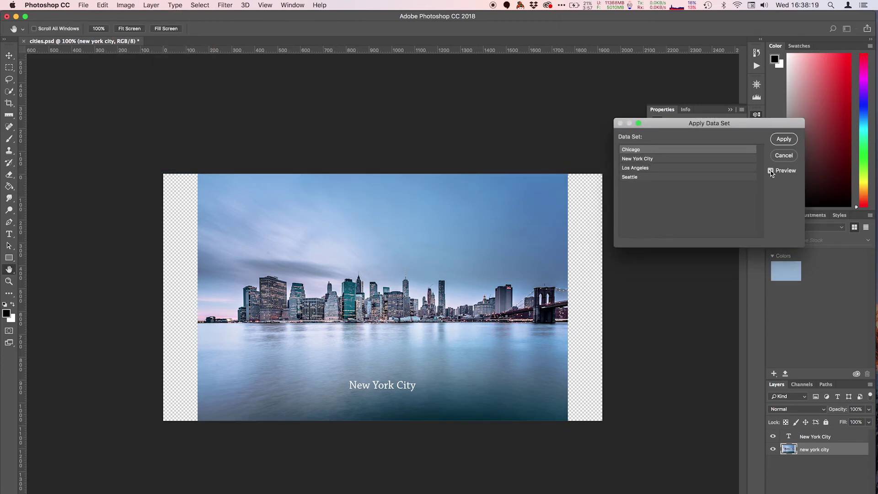
left_click(639, 159)
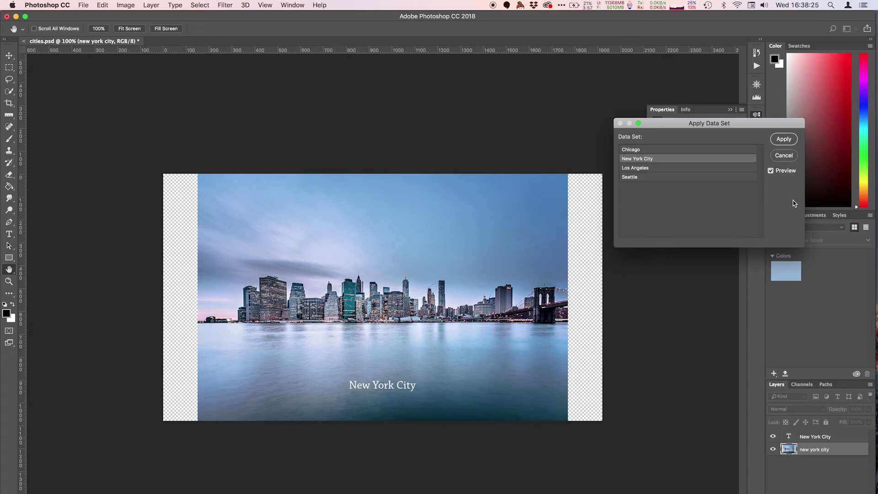
left_click(635, 171)
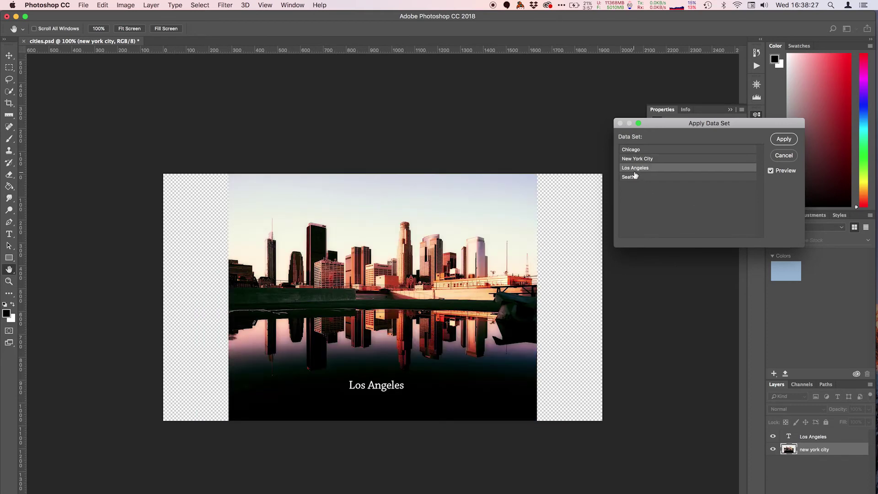
left_click(635, 178)
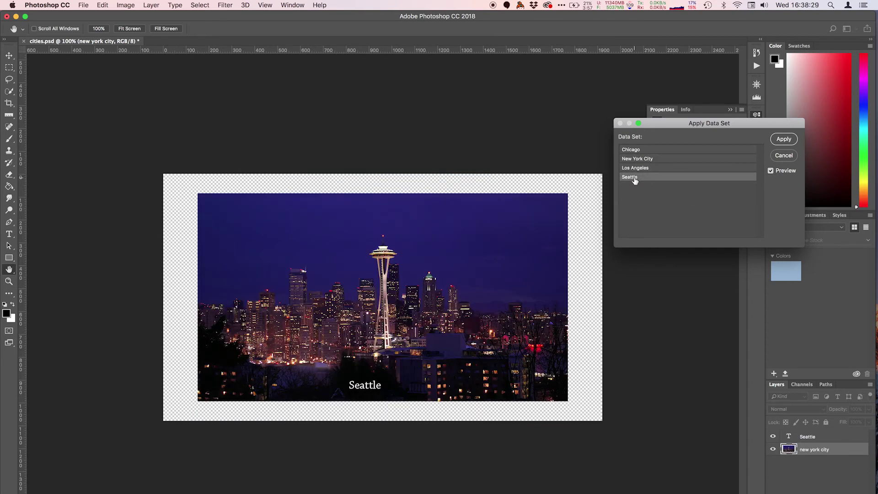
double_click(634, 148)
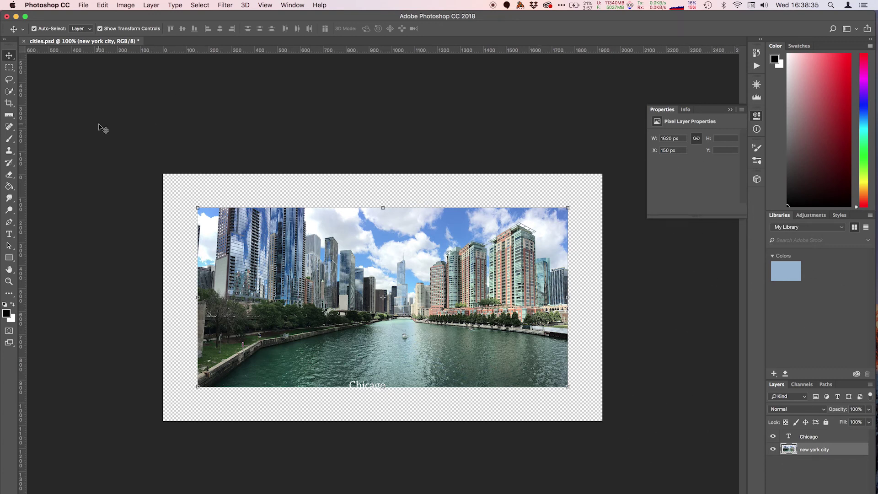
Set the Data Sets as Files destination to a new 'cities export' folder
key("super")
left_click(85, 5)
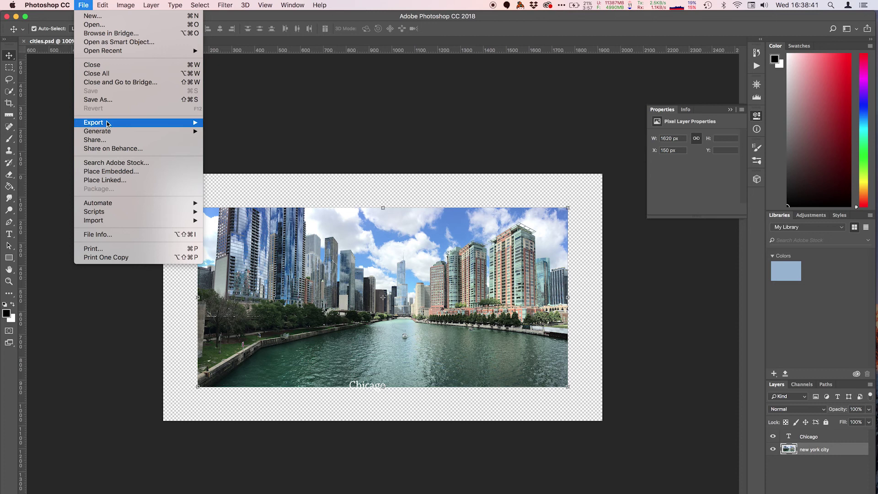
mouse_move(108, 122)
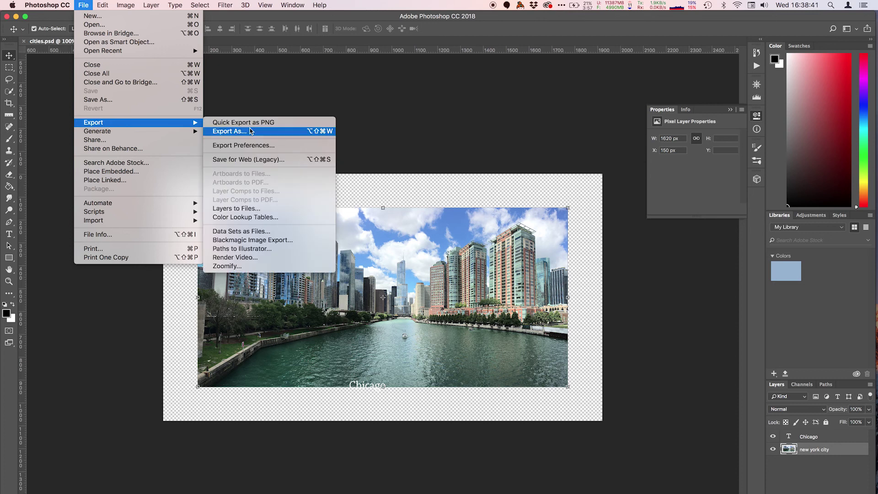
left_click(250, 233)
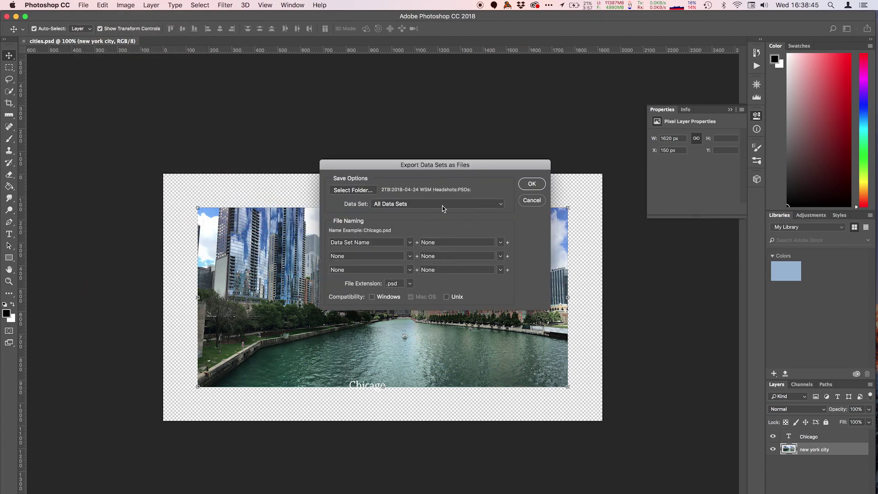
left_click(358, 189)
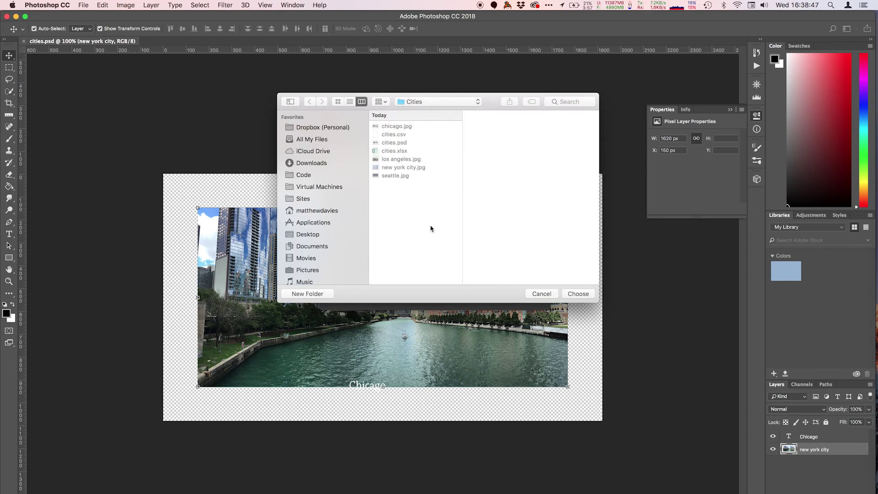
key("super+shift+n")
type("cities")
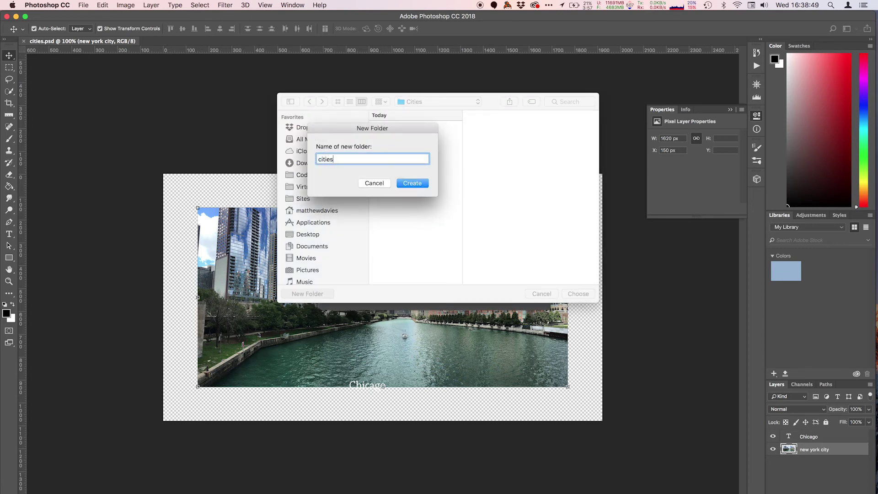
type(" export")
key("Return")
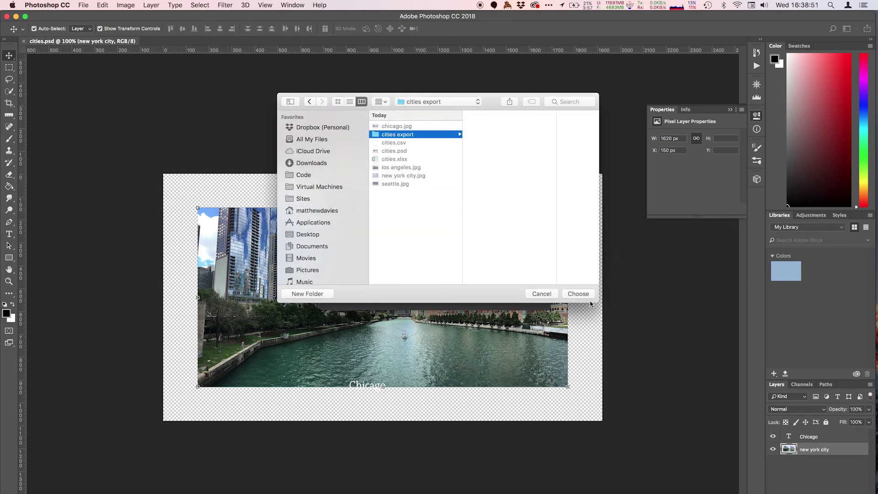
left_click(578, 294)
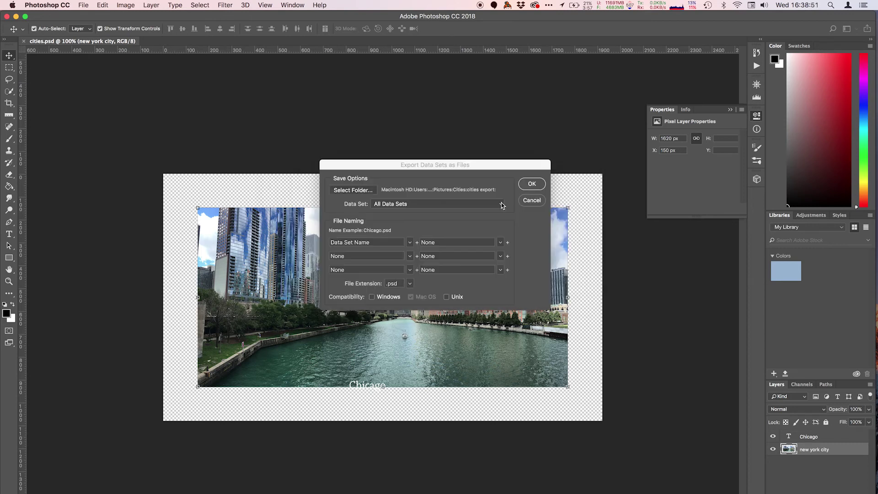
Export all four data sets as PSDs named by Data Set Name
left_click_drag(371, 242, 323, 243)
left_click(346, 242)
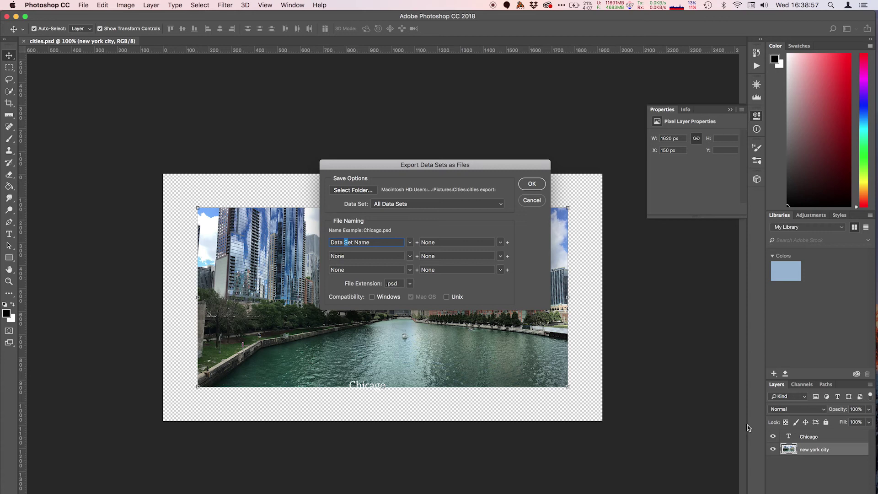
left_click(530, 183)
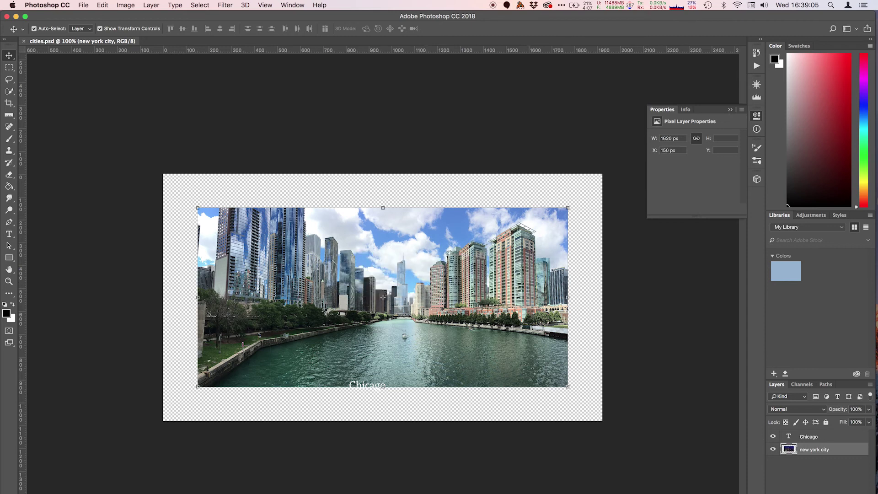
Open Chicago.psd from the cities export folder in Finder
left_click(863, 108)
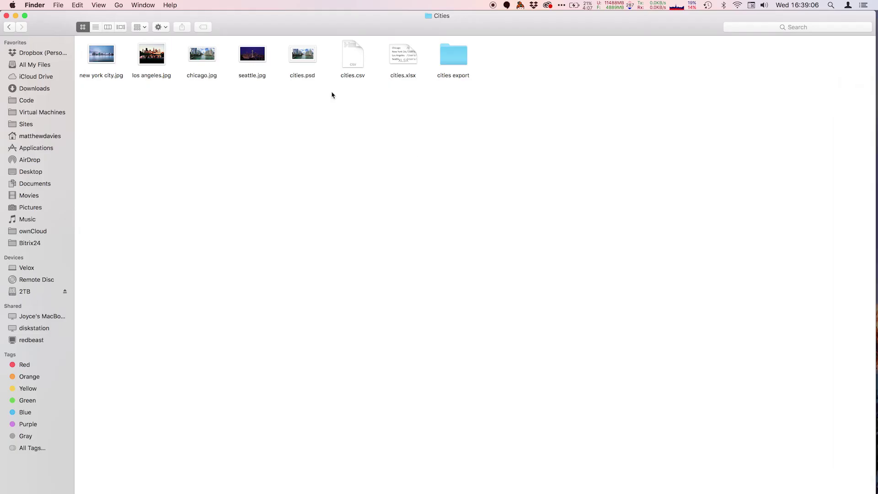
double_click(449, 60)
left_click_drag(333, 147, 142, 118)
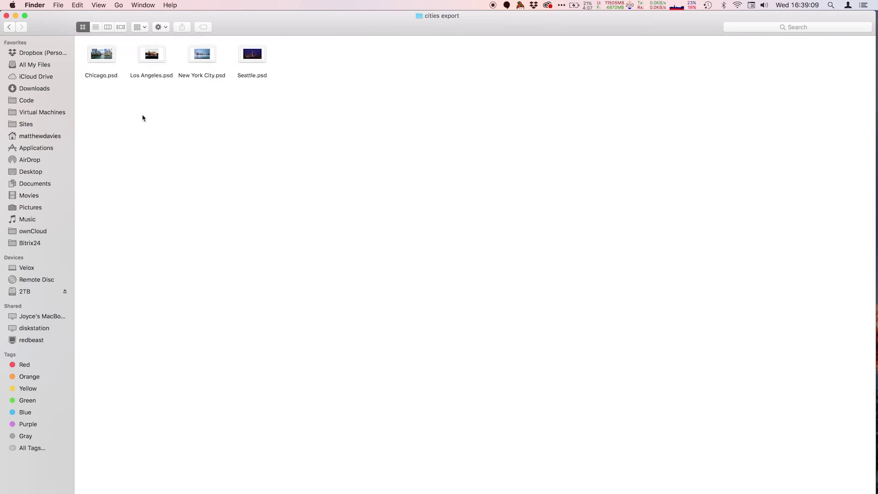
double_click(103, 63)
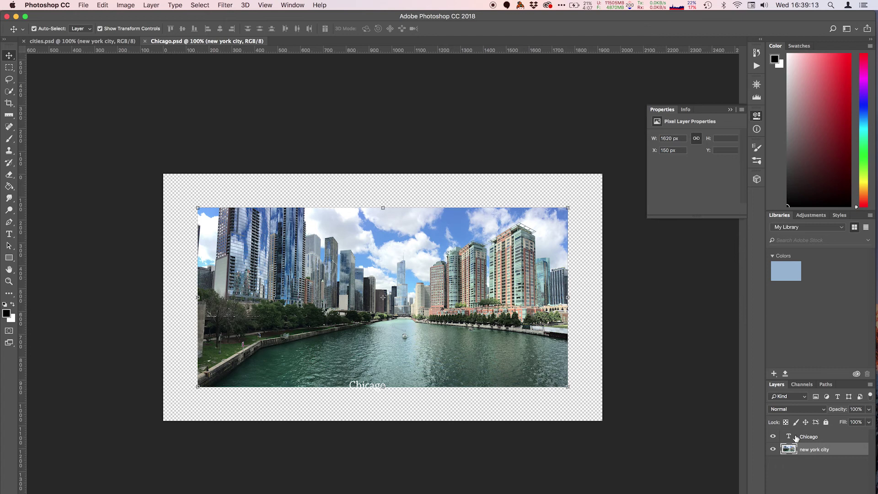
Check the Chicago text layer, close Chicago.psd without saving, then close cities.psd
left_click(774, 438)
left_click(774, 438)
left_click(802, 439)
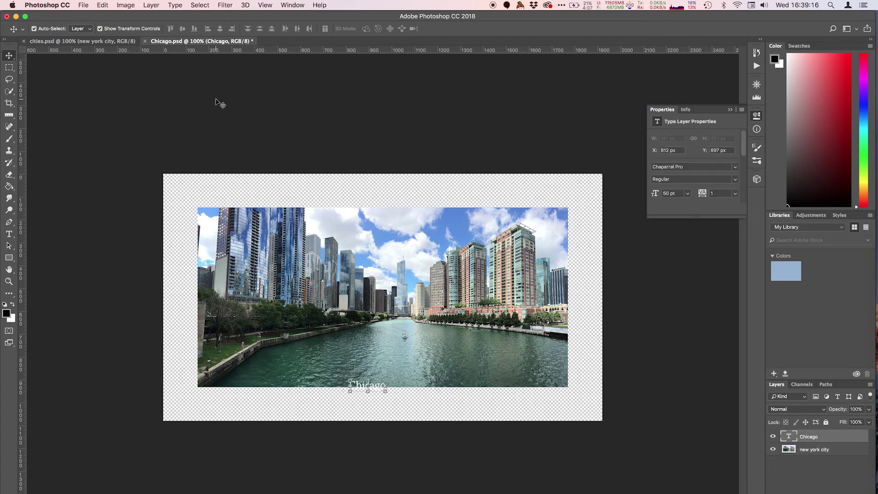
left_click(144, 41)
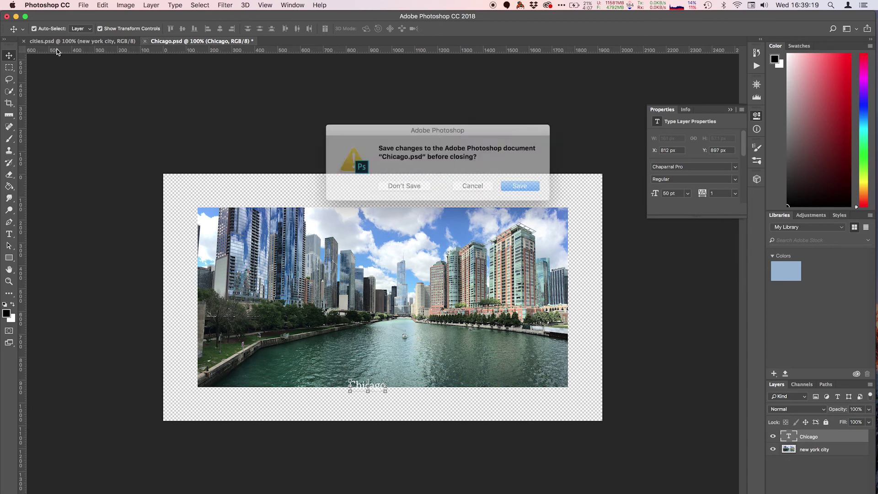
left_click(398, 185)
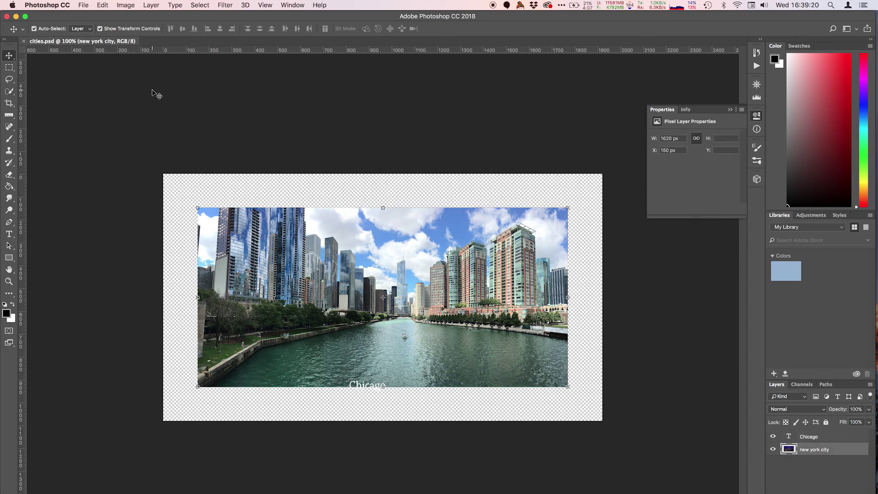
left_click(26, 41)
Launch the Image Processor with cities export as the source folder
left_click(83, 5)
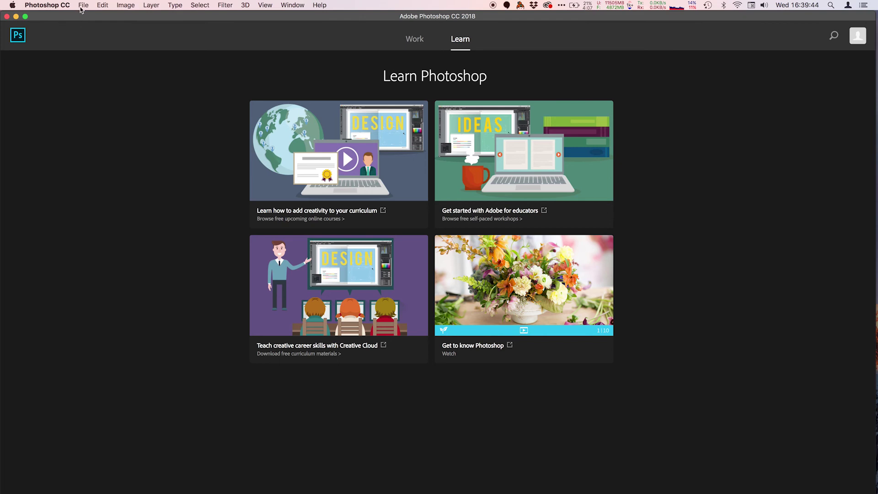
left_click(84, 5)
mouse_move(109, 215)
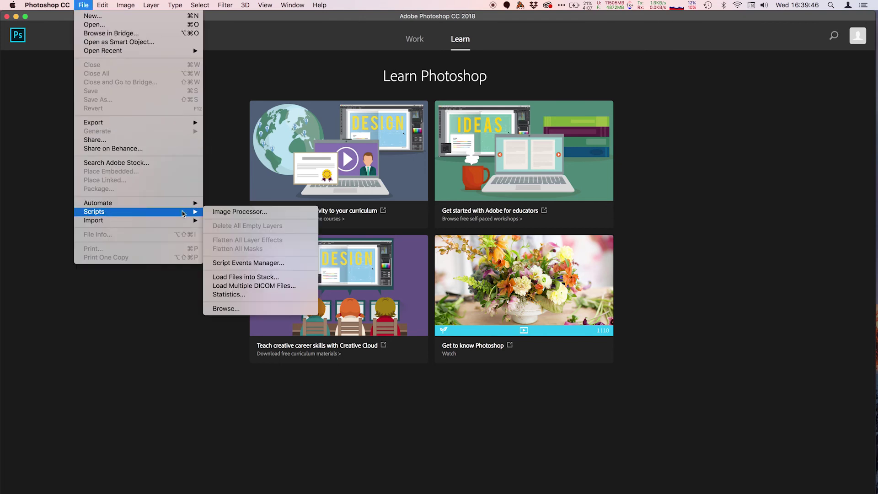
left_click(212, 214)
left_click(383, 175)
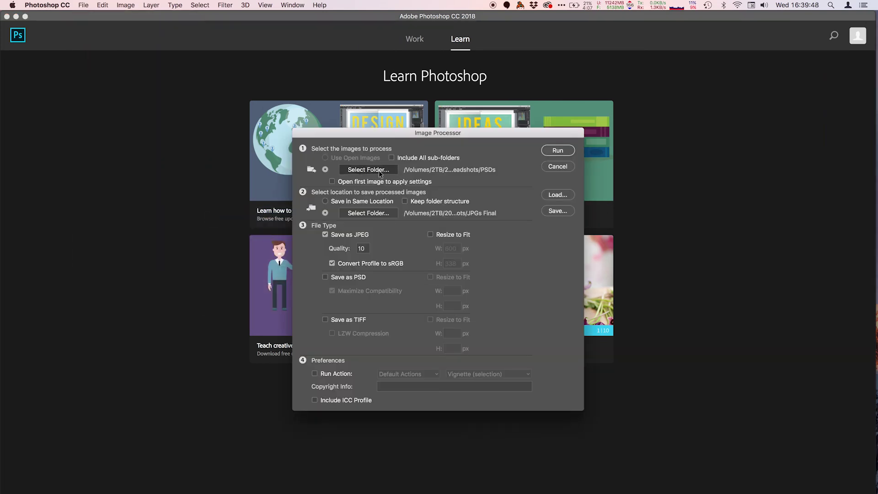
key("super+Tab")
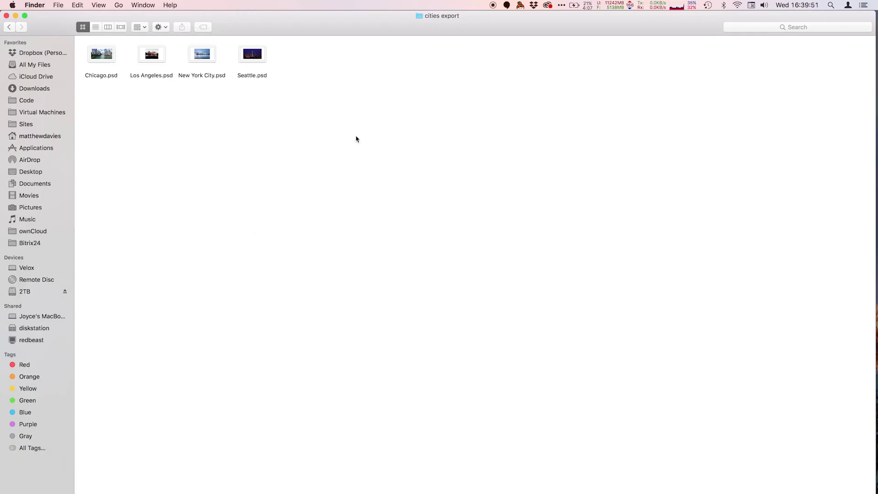
left_click_drag(366, 144, 327, 133)
key("super+Tab")
left_click_drag(558, 284, 552, 282)
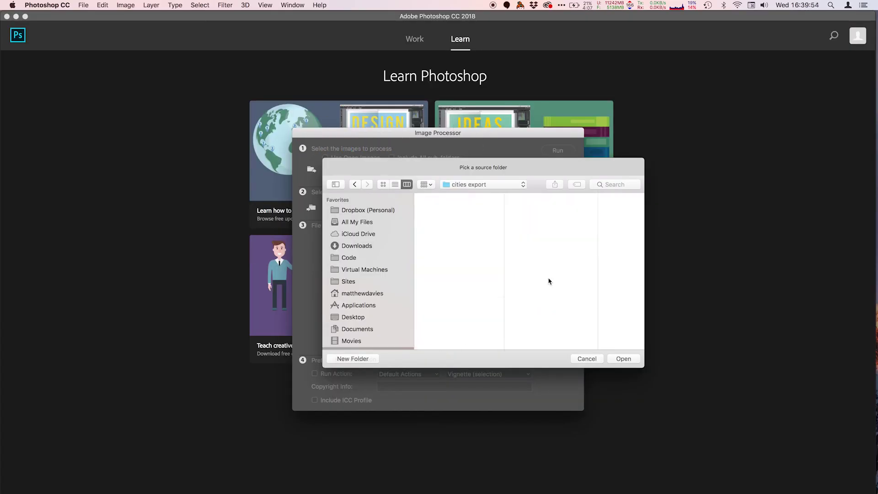
left_click(624, 359)
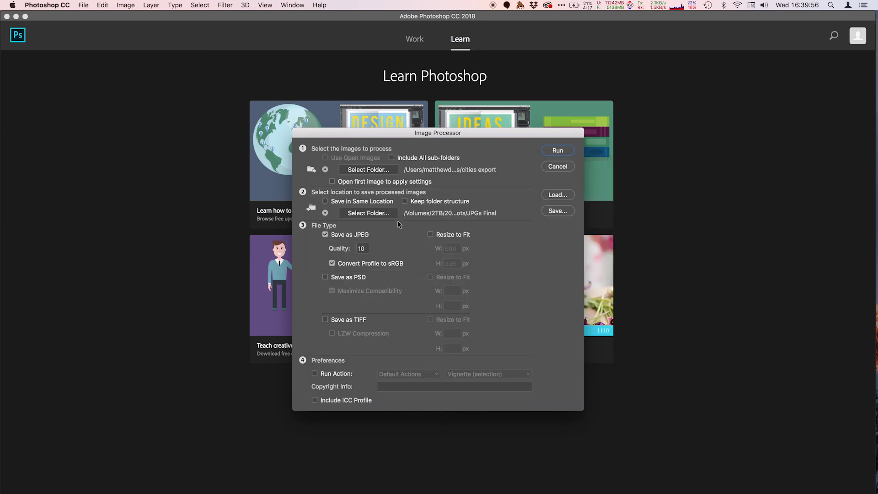
Save quality-10 JPEGs in the same location and run the conversion
left_click(346, 205)
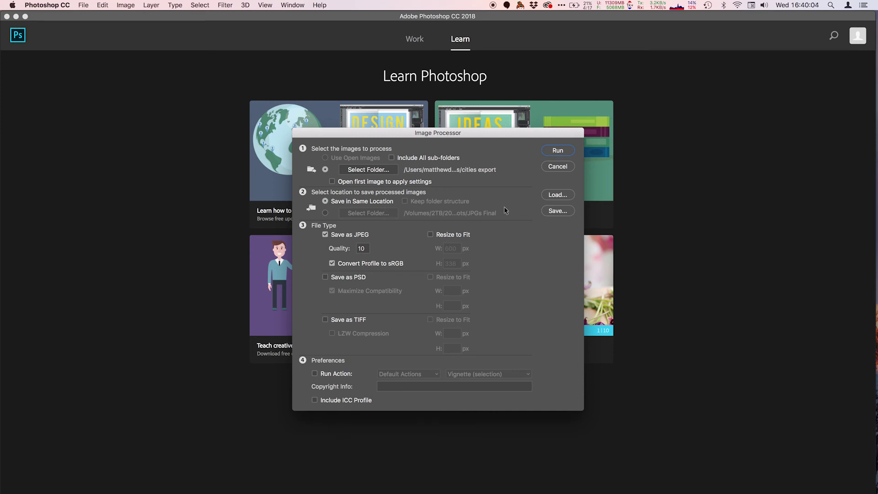
double_click(363, 249)
left_click(562, 152)
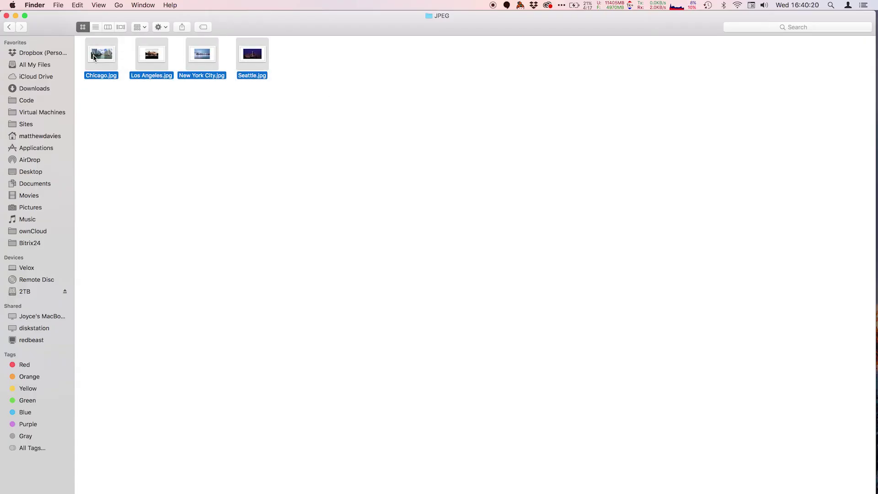
Open the four city JPEGs from the JPEG folder together in Preview
double_click(94, 57)
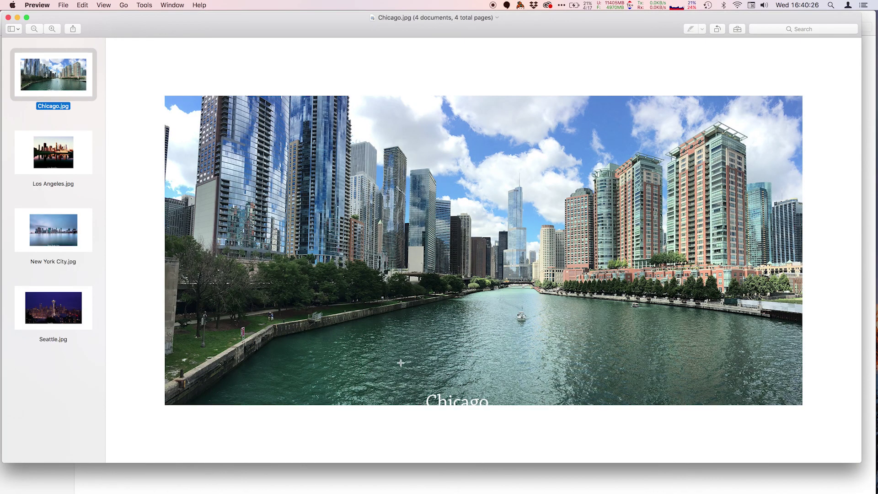
View the Los Angeles JPEG, then the New York City JPEG
left_click(61, 177)
left_click(62, 230)
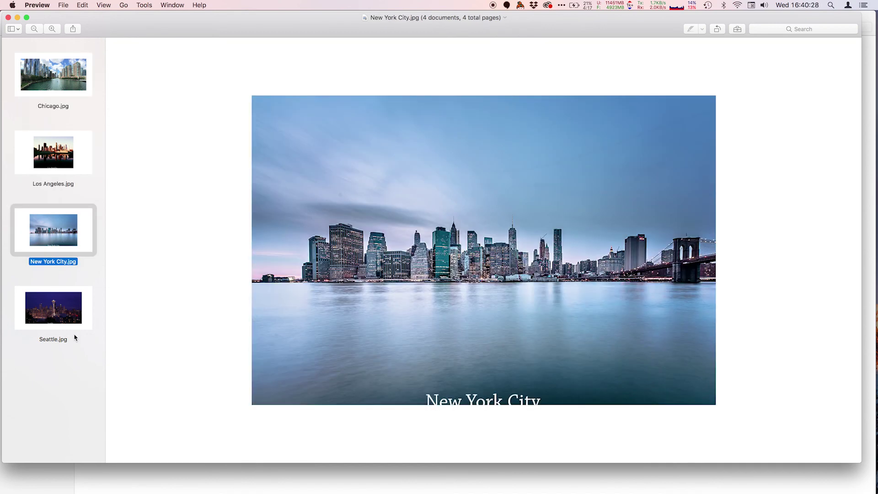